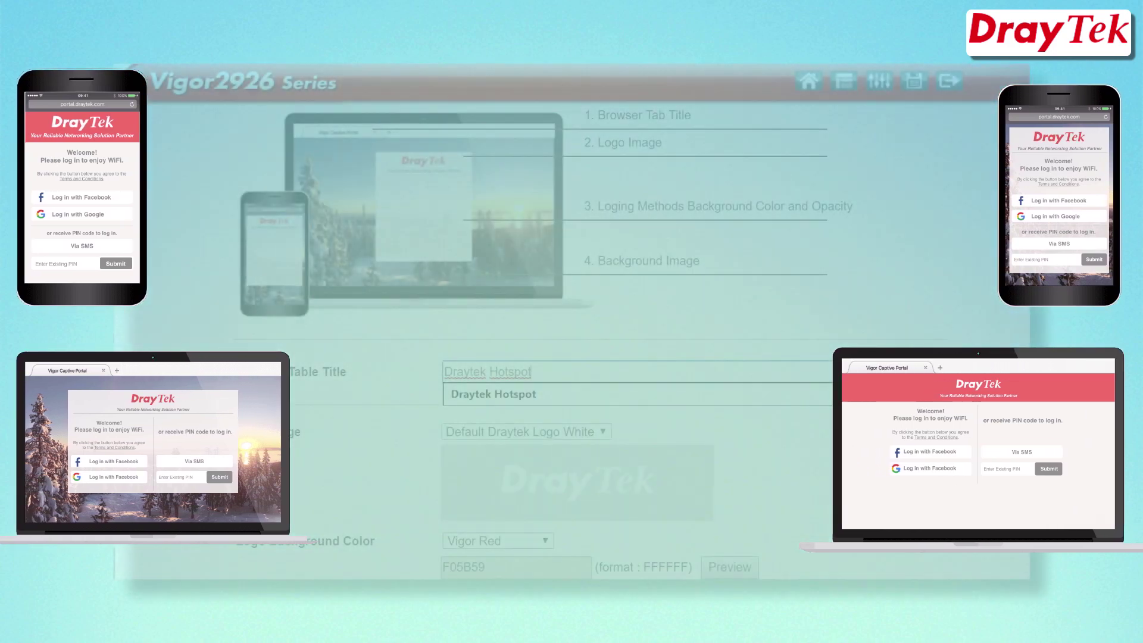
Append 'Video' to the Browser Table Title so it reads Draytek Hotspot Video
type("Video")
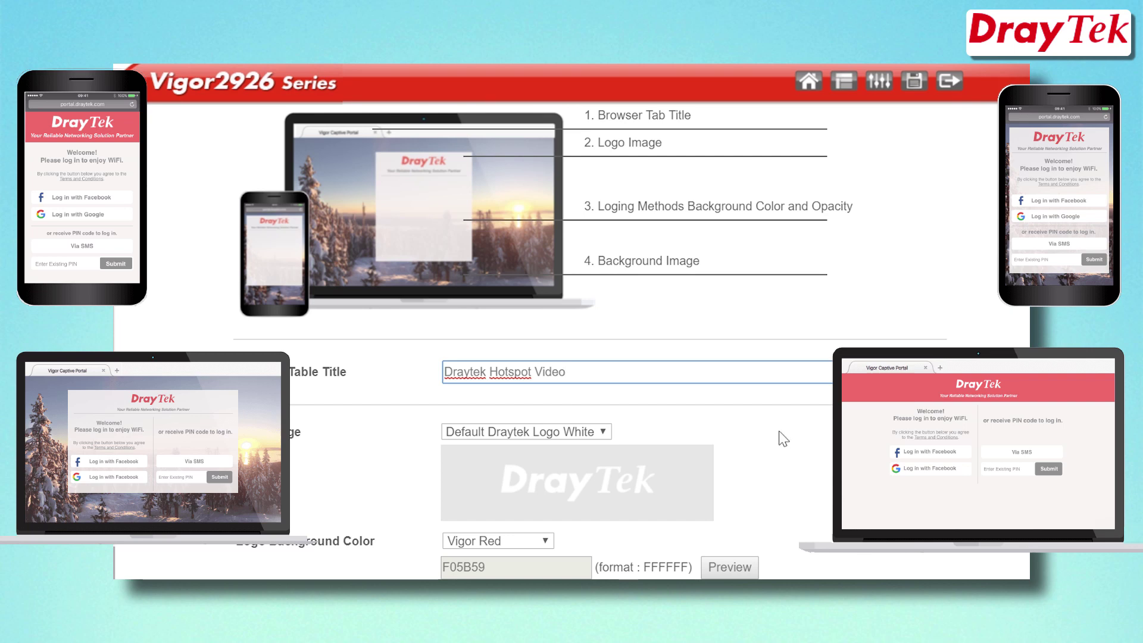
left_click(784, 439)
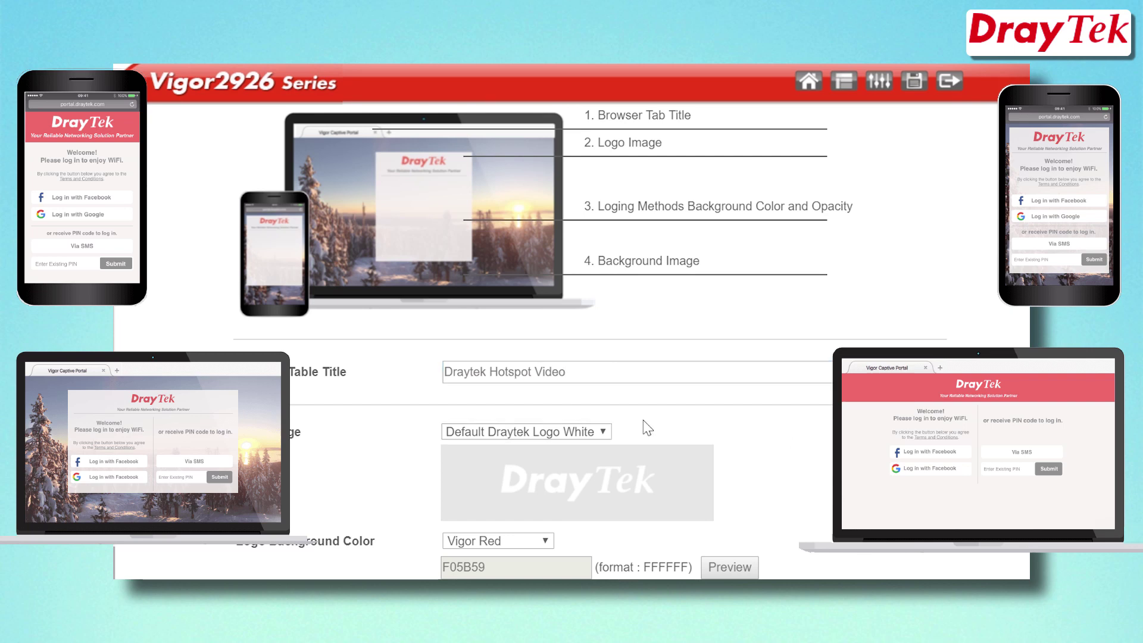
scroll(643, 426, "down", 2)
Switch the logo image to HTML, then sign in to Facebook for Developers
left_click(584, 342)
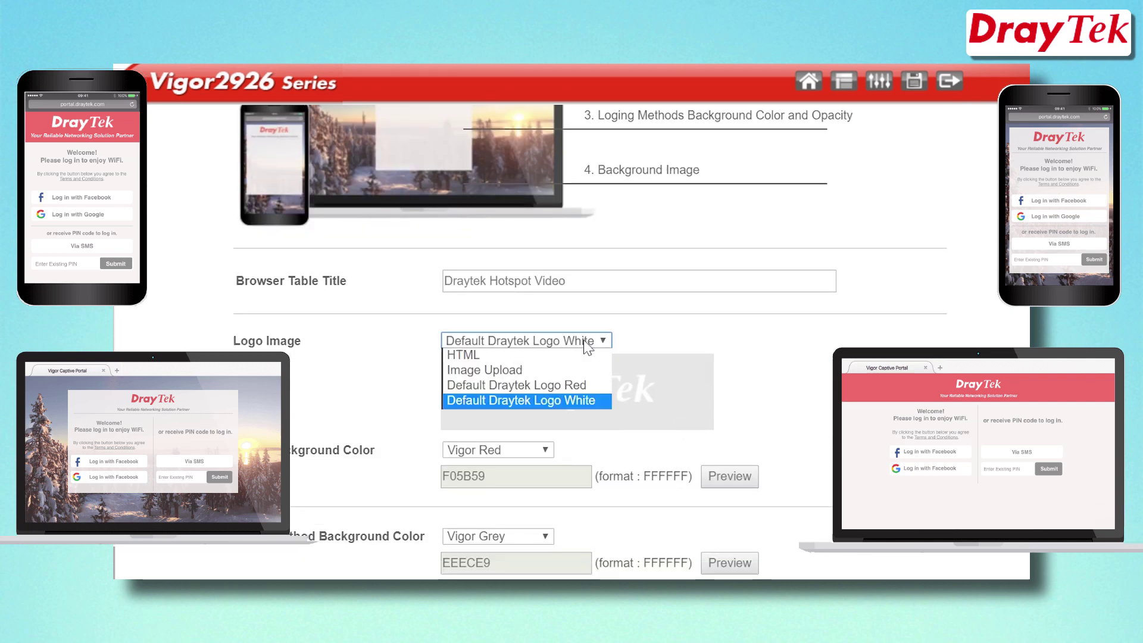
left_click(586, 354)
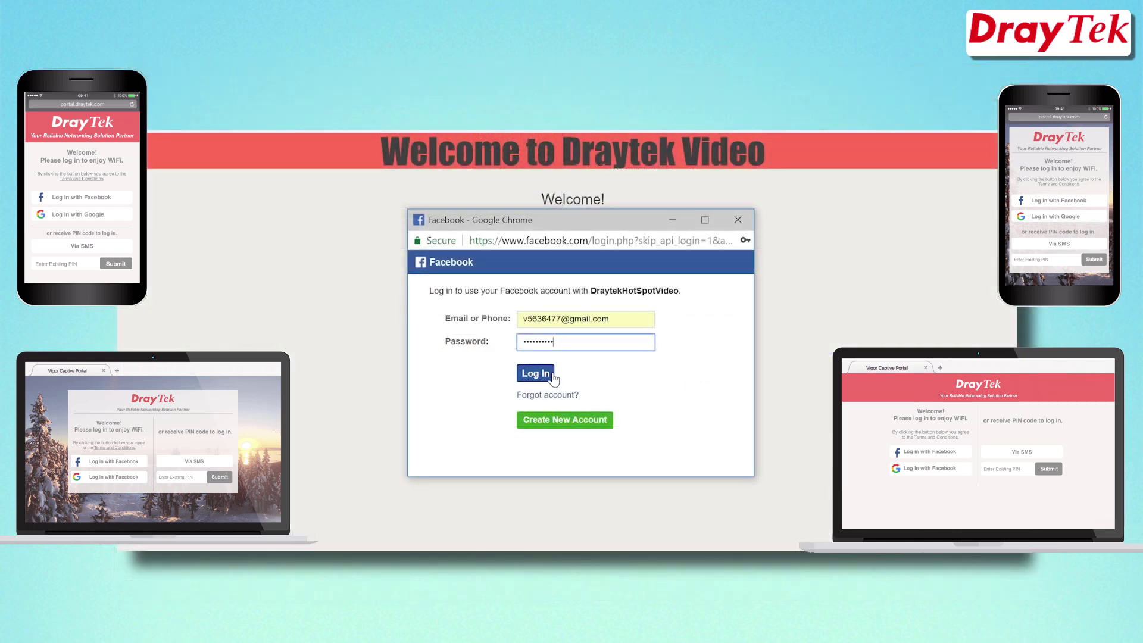
left_click(551, 374)
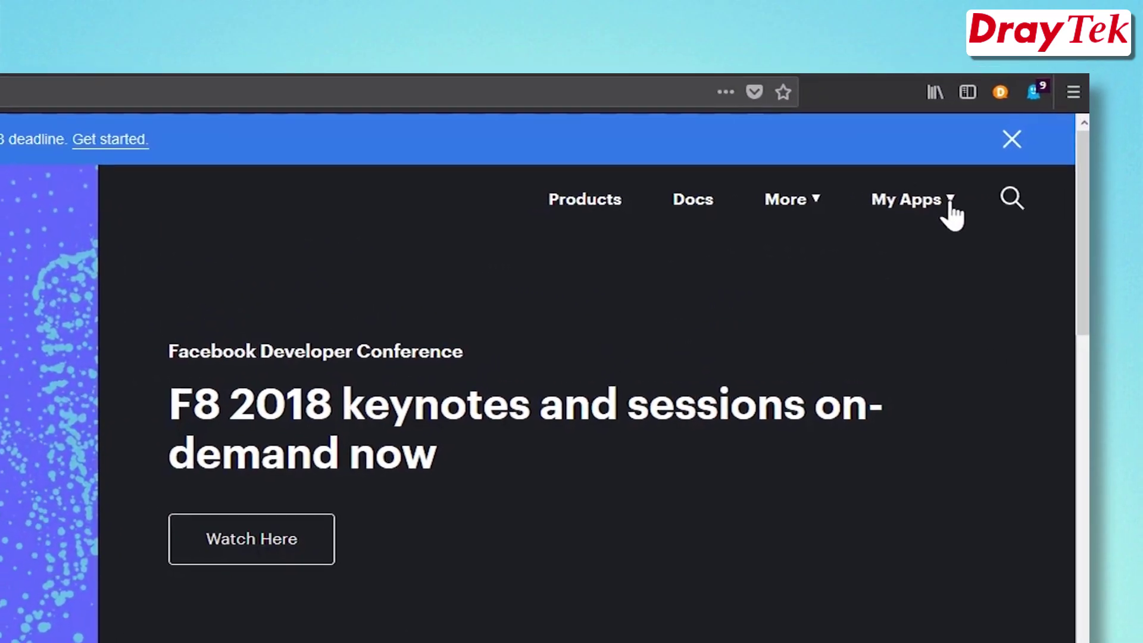
Create a new Facebook app with display name DraytekHotSpotVideo and pass the reCAPTCHA check
left_click(1037, 117)
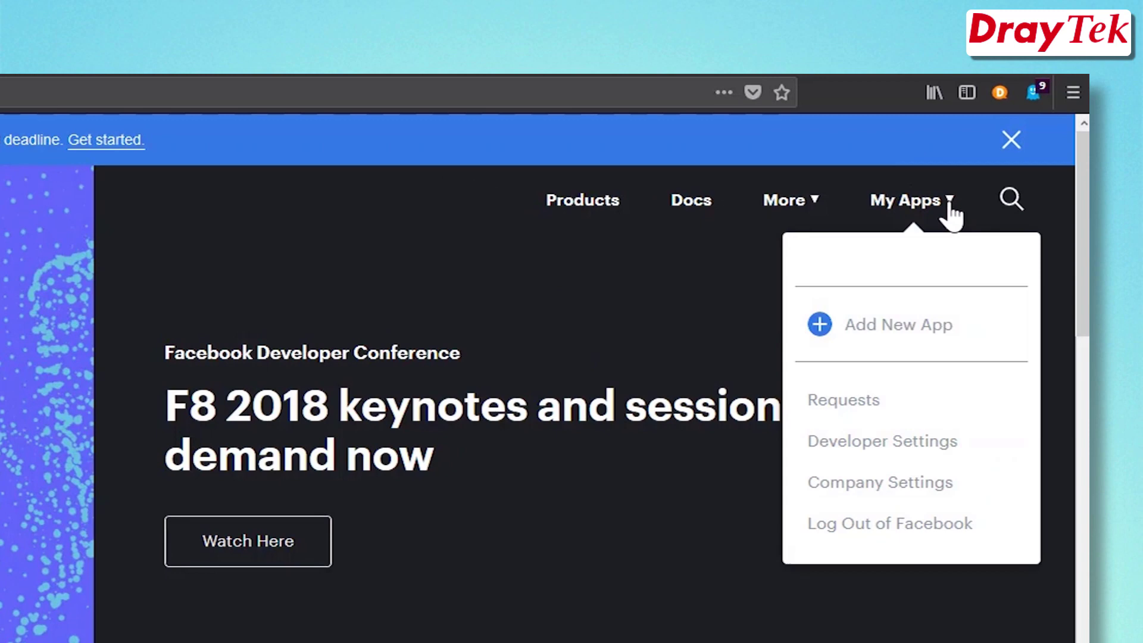
left_click(938, 338)
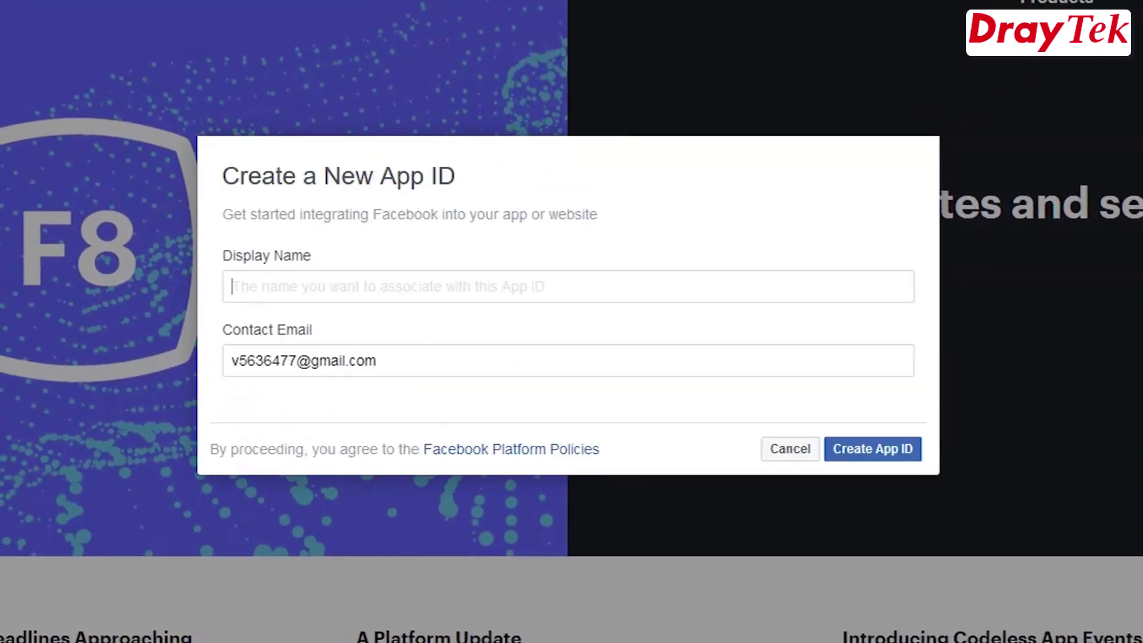
type("DraytekHot")
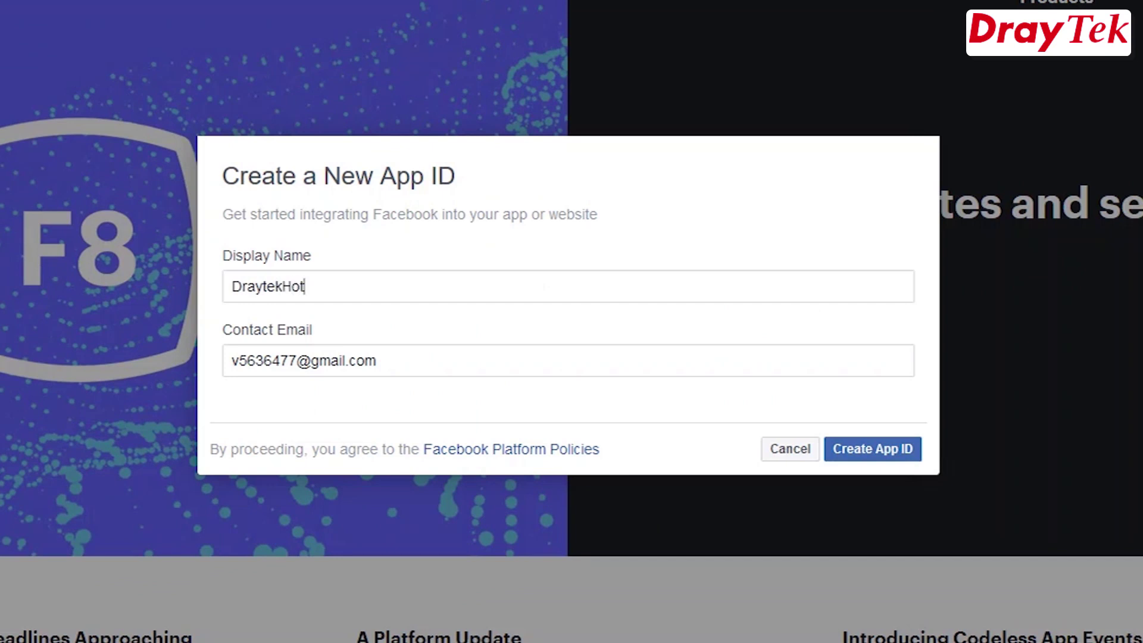
type("SpotVideo")
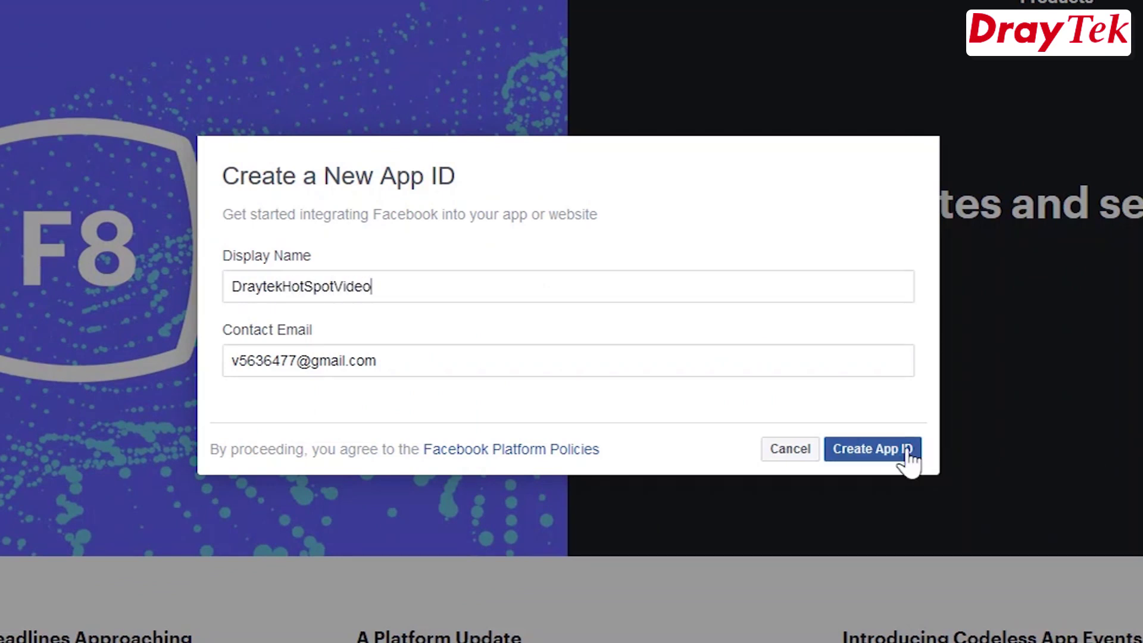
left_click(906, 459)
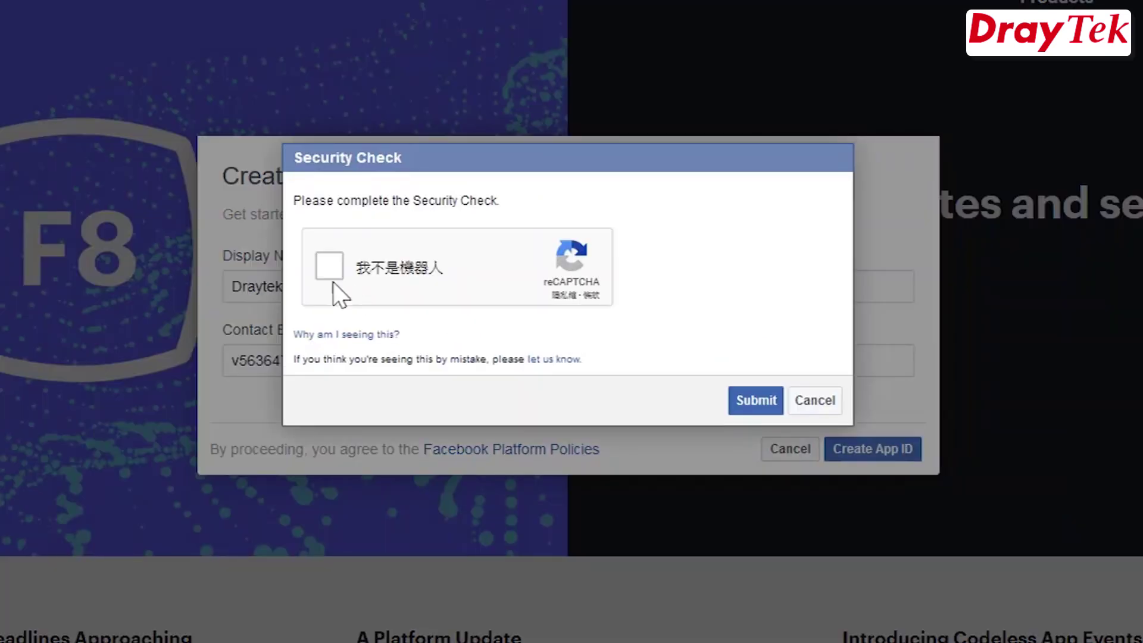
left_click(330, 268)
left_click(751, 400)
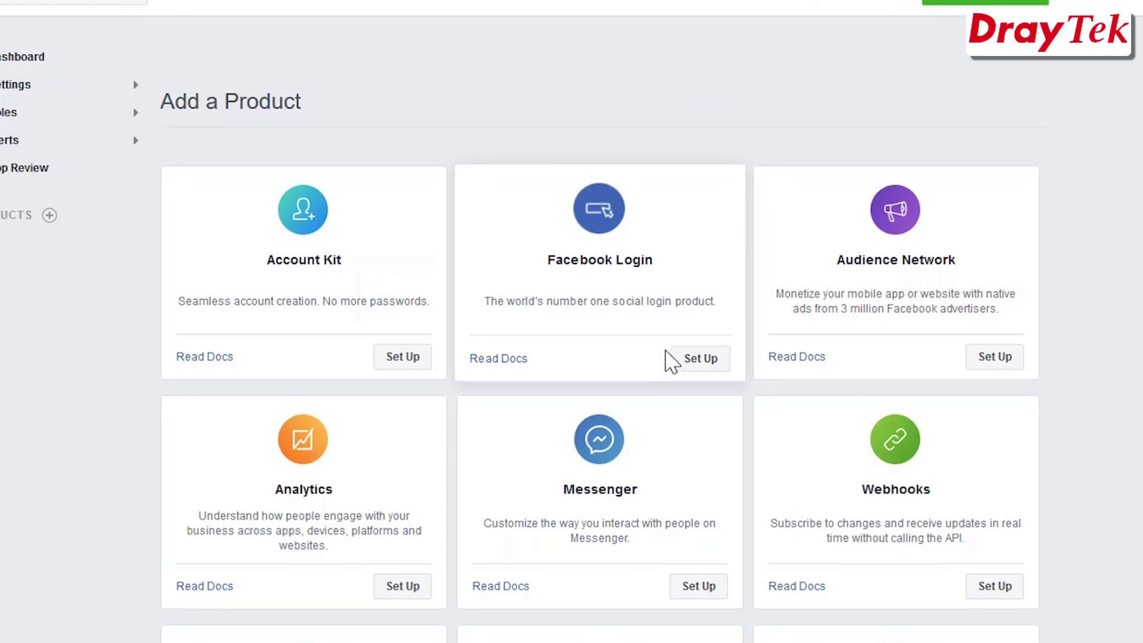
left_click(710, 369)
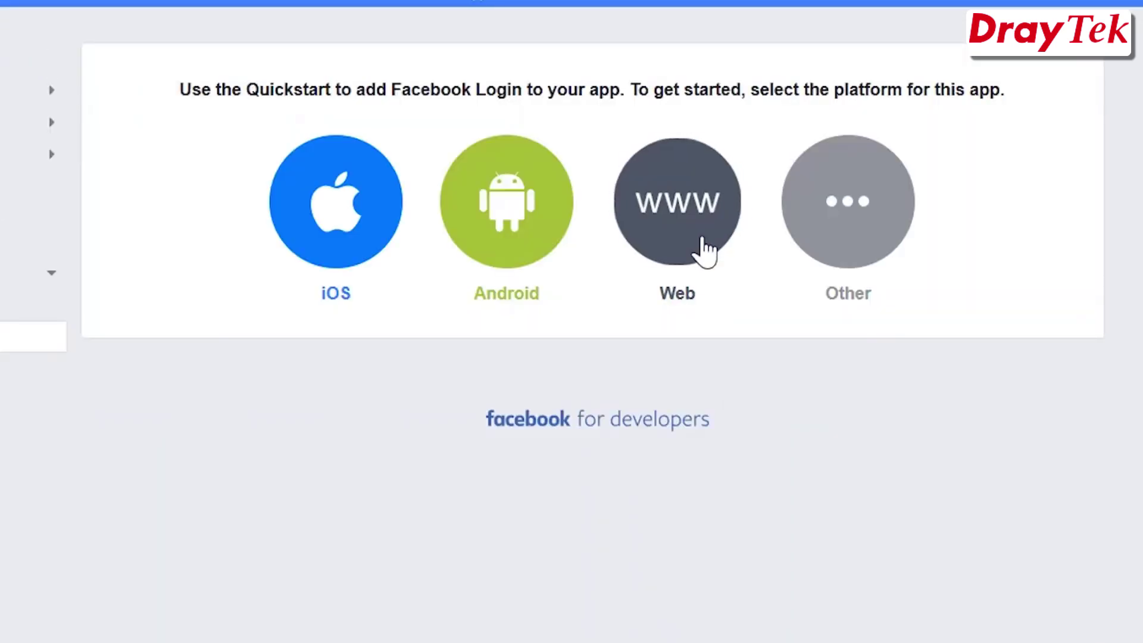
left_click(710, 256)
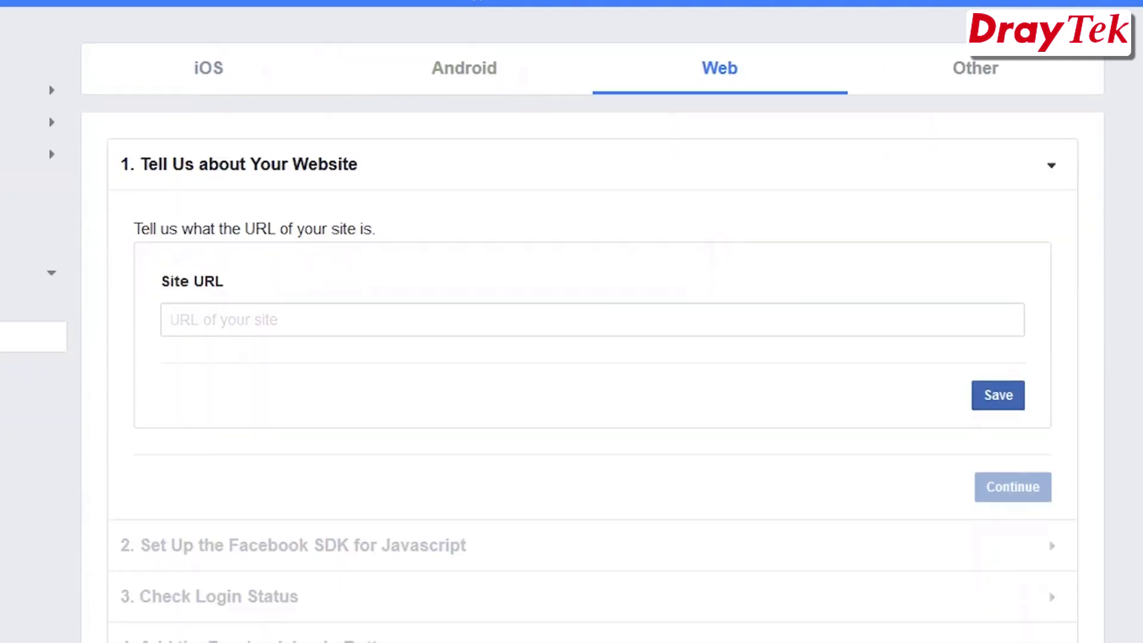
type("www.draytek.com")
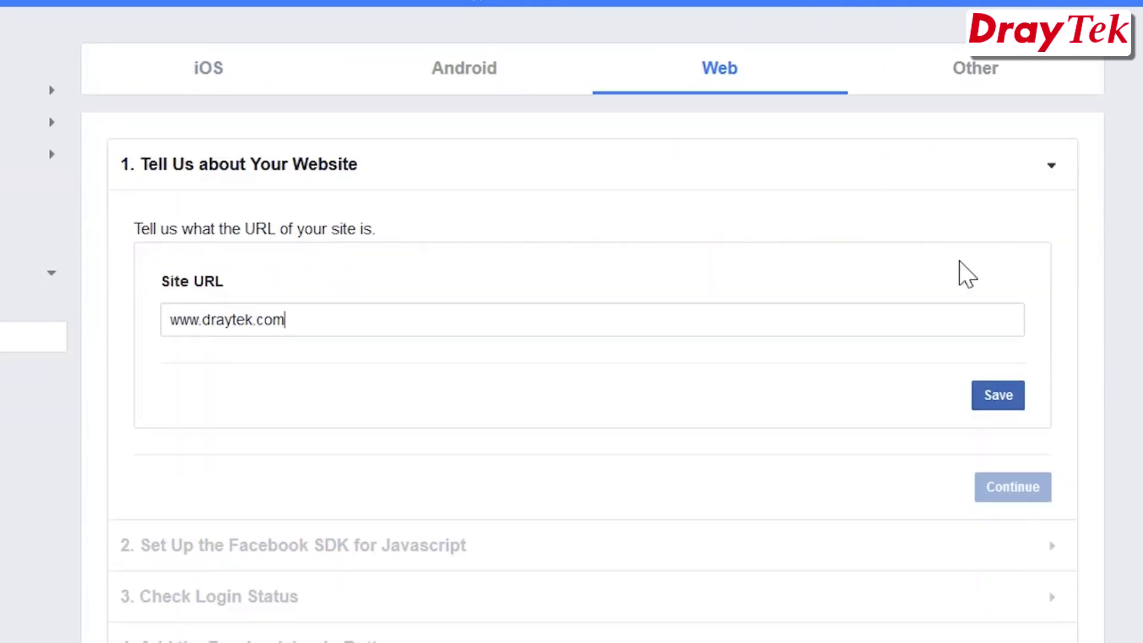
left_click(999, 395)
left_click(1039, 479)
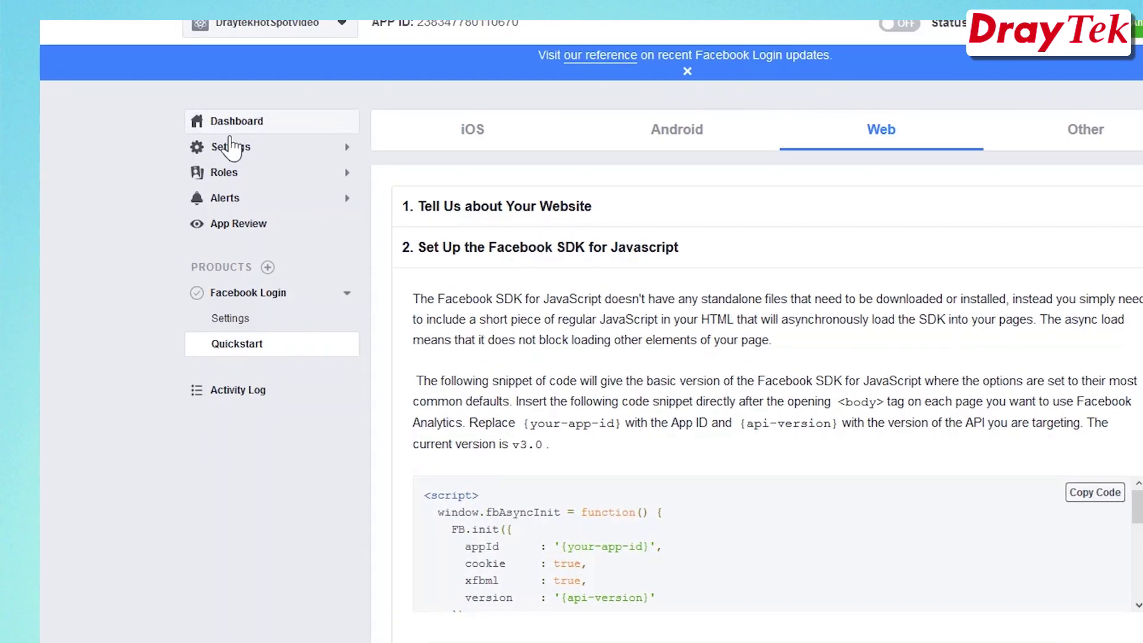
left_click(180, 143)
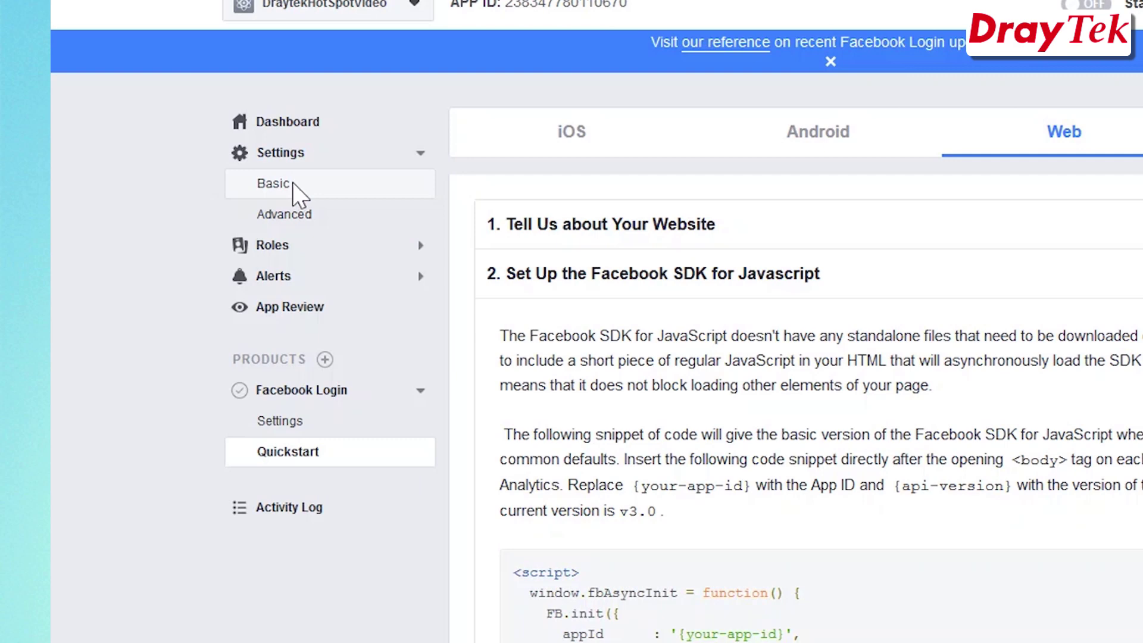
left_click(294, 187)
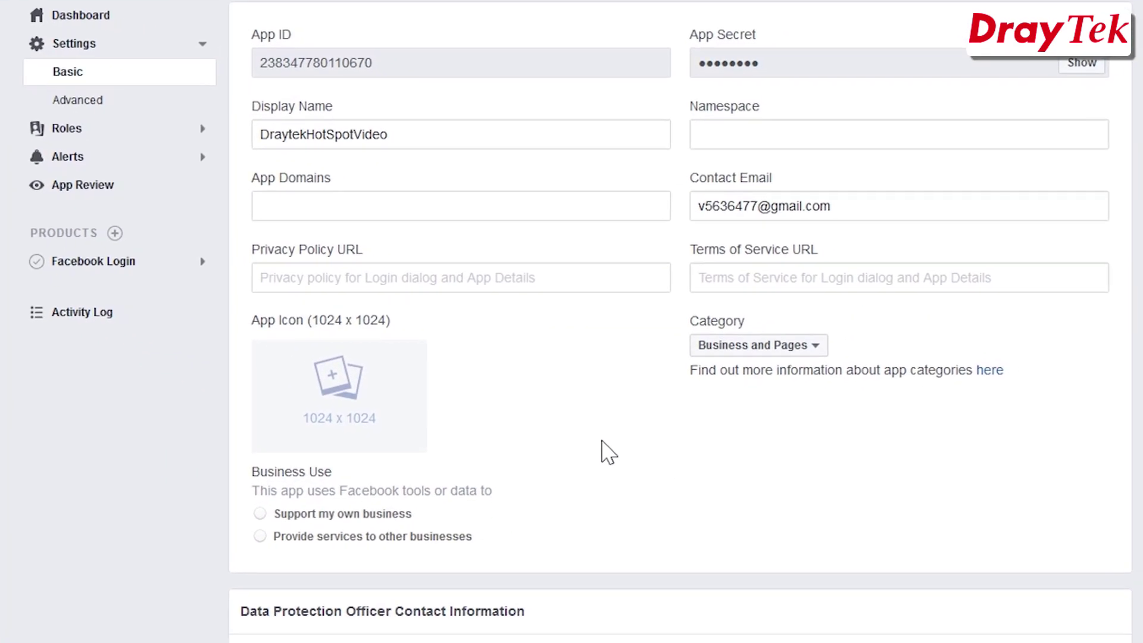
type("http://www.draytek.com/")
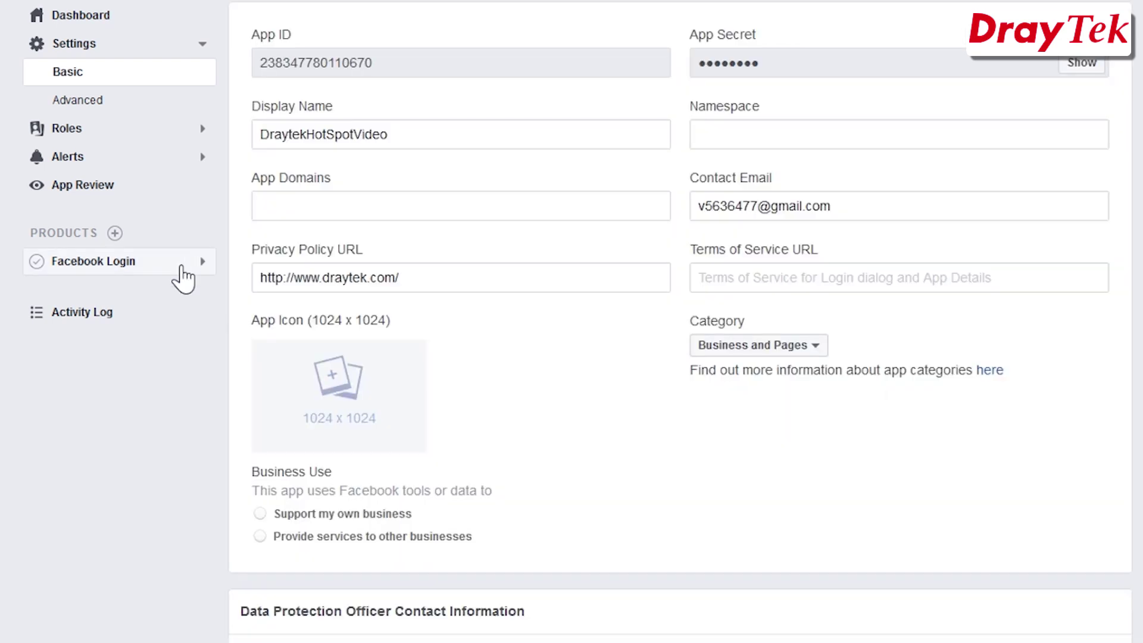
left_click(183, 275)
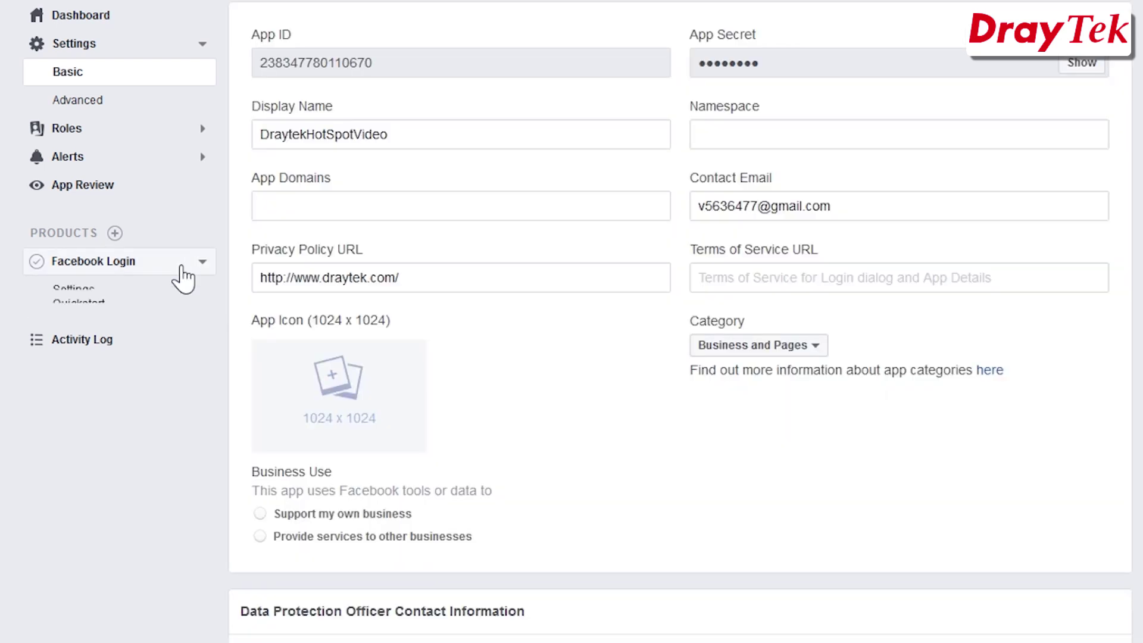
left_click(128, 290)
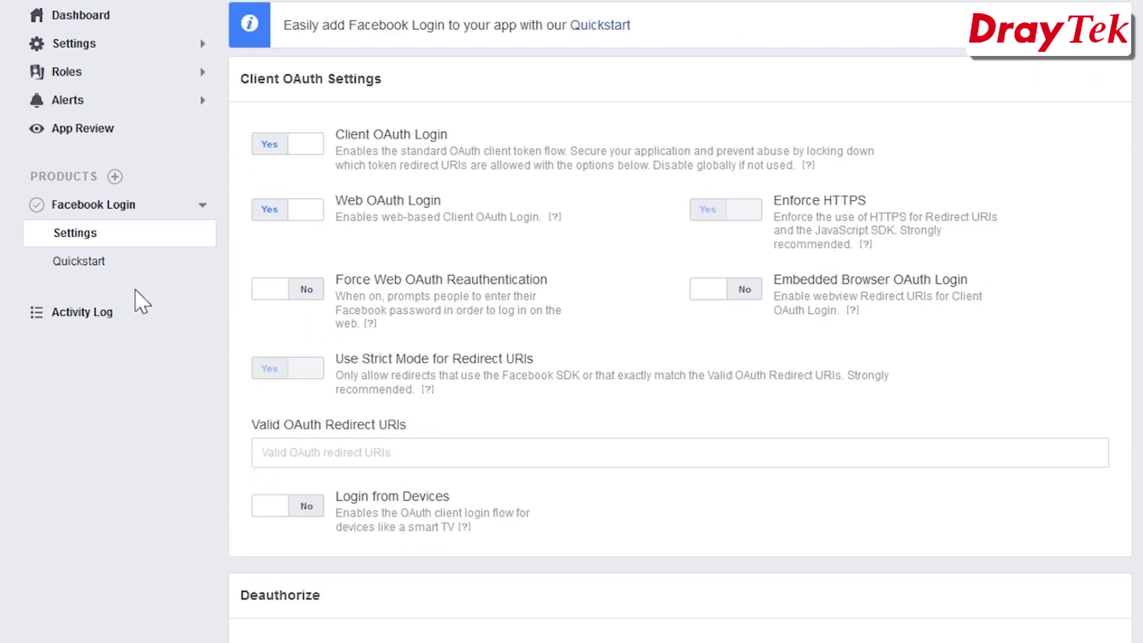
left_click(262, 452)
type("https://portal.draytek.com:8043")
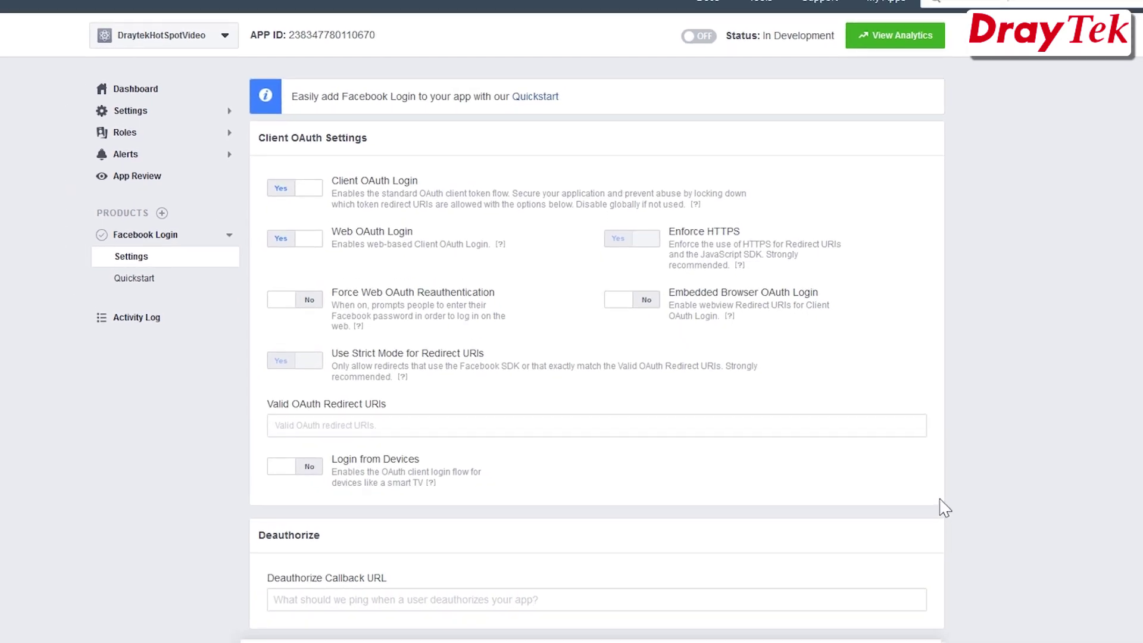
Switch the DraytekHotSpotVideo app live, confirm making it public, and reveal its App Secret
left_click(698, 37)
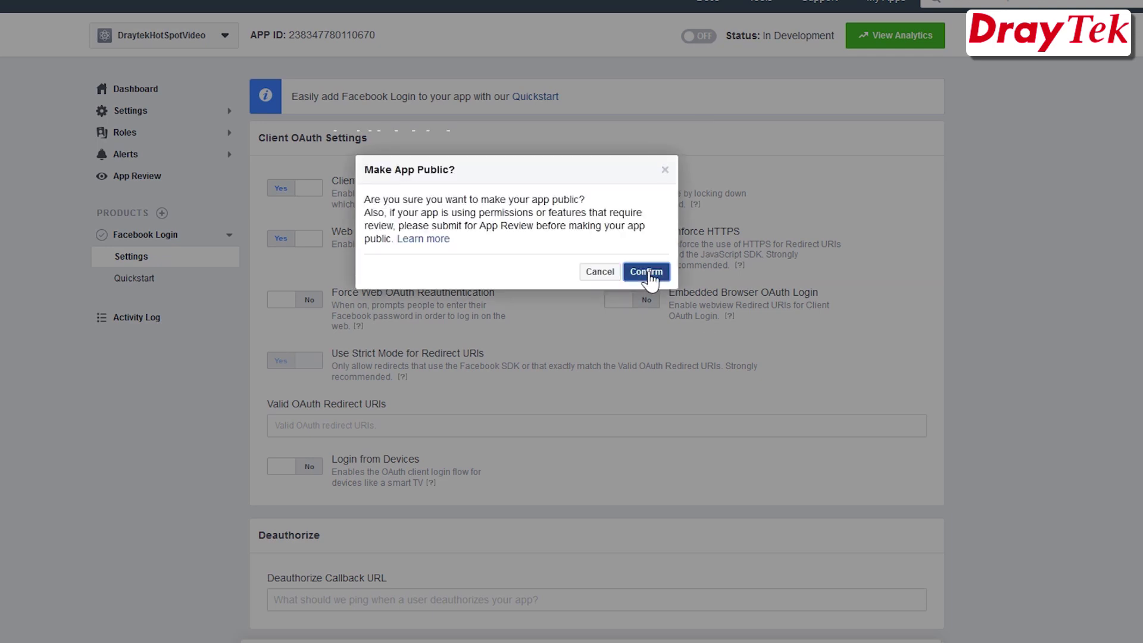
left_click(646, 272)
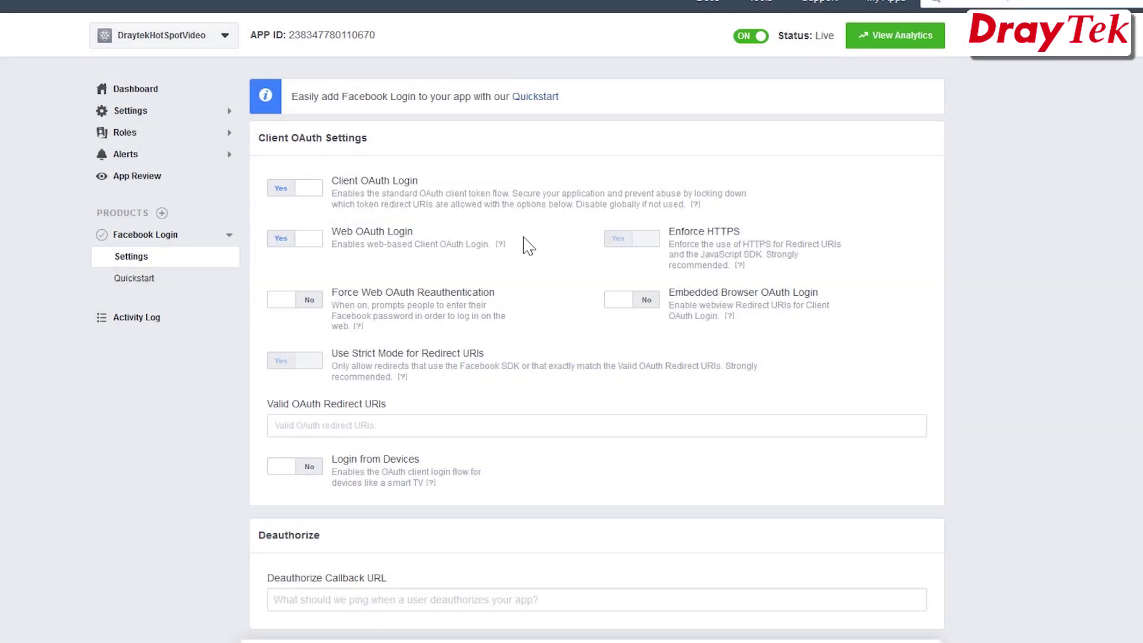
left_click(160, 111)
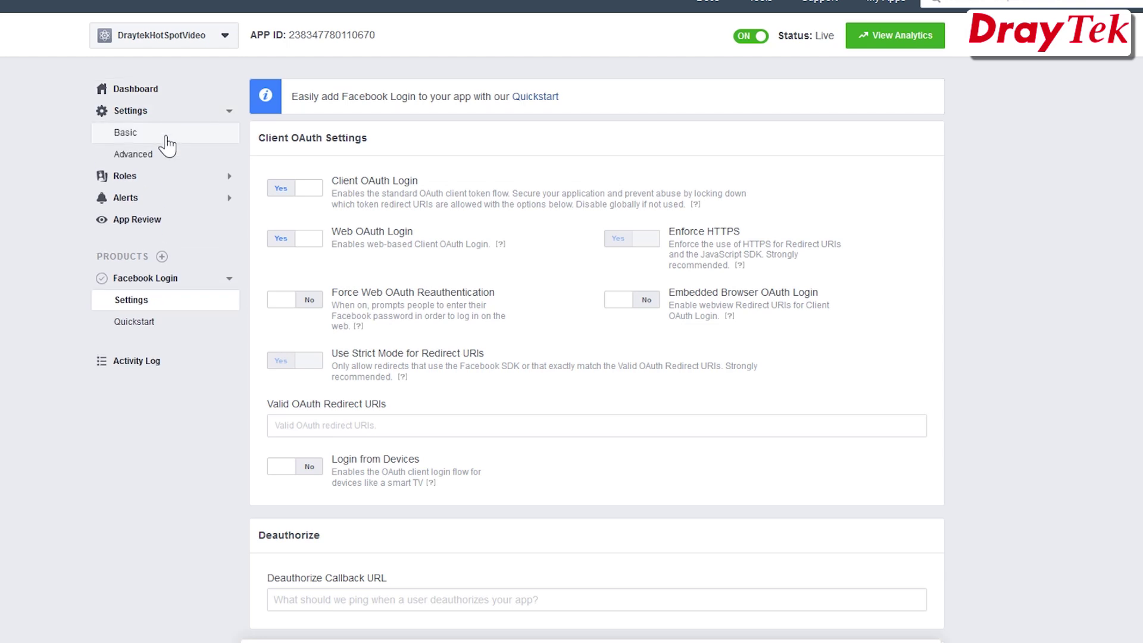
left_click(169, 143)
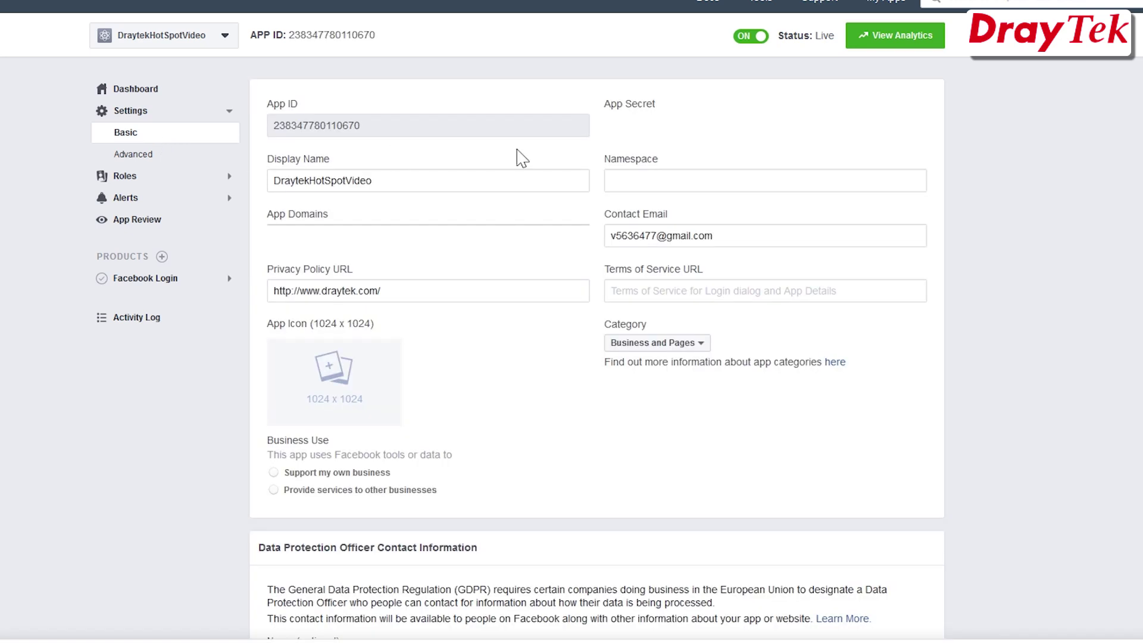
left_click(903, 129)
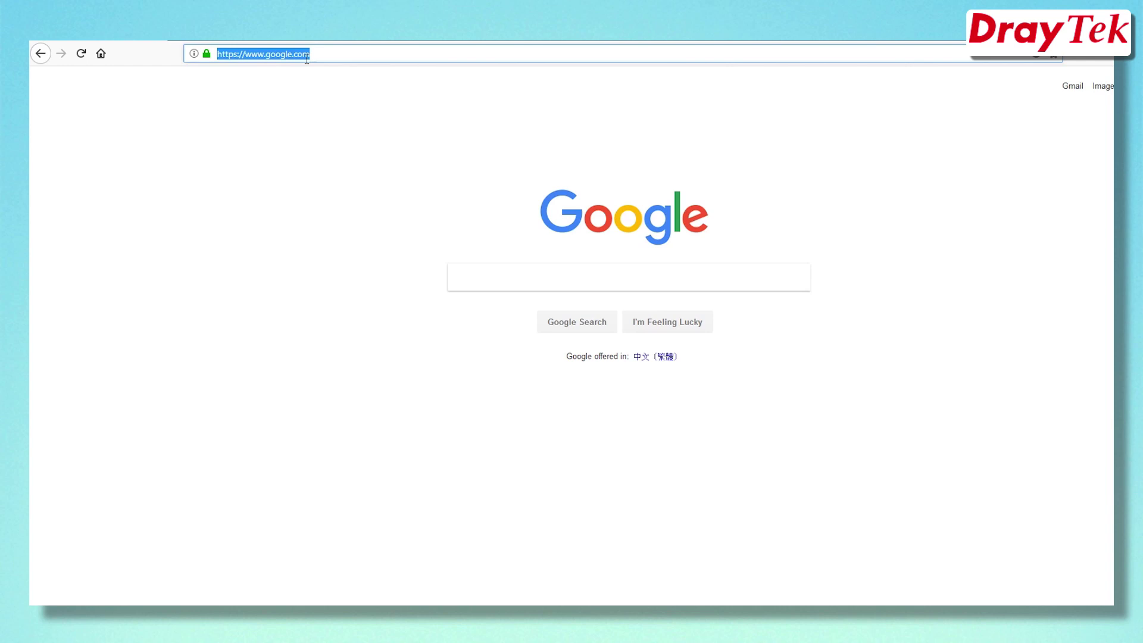
Load console.cloud.google.com and create a project named 'Draytek Hot Spot Video'
type("https://console.cloud.google.com")
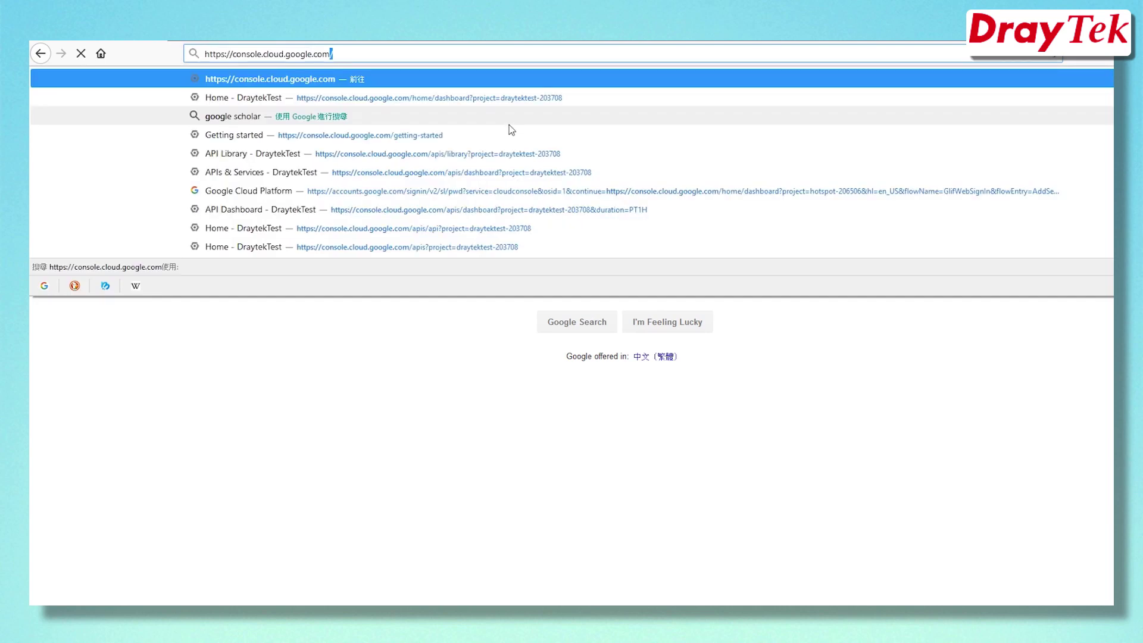
key("Return")
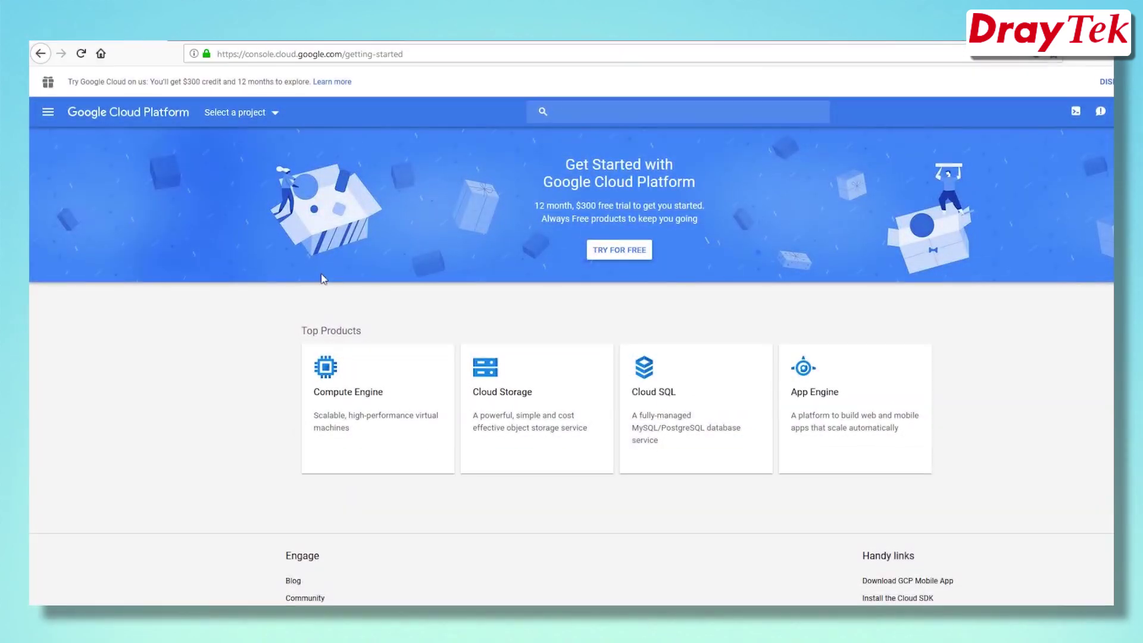
left_click(246, 112)
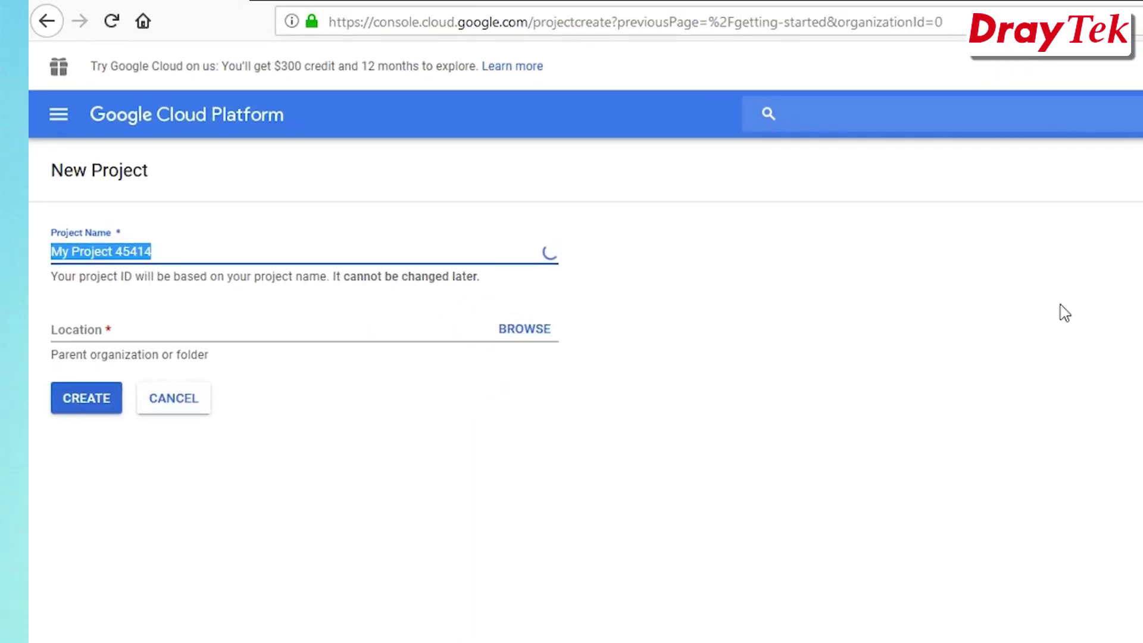
type("Draytek Hot Spot Video")
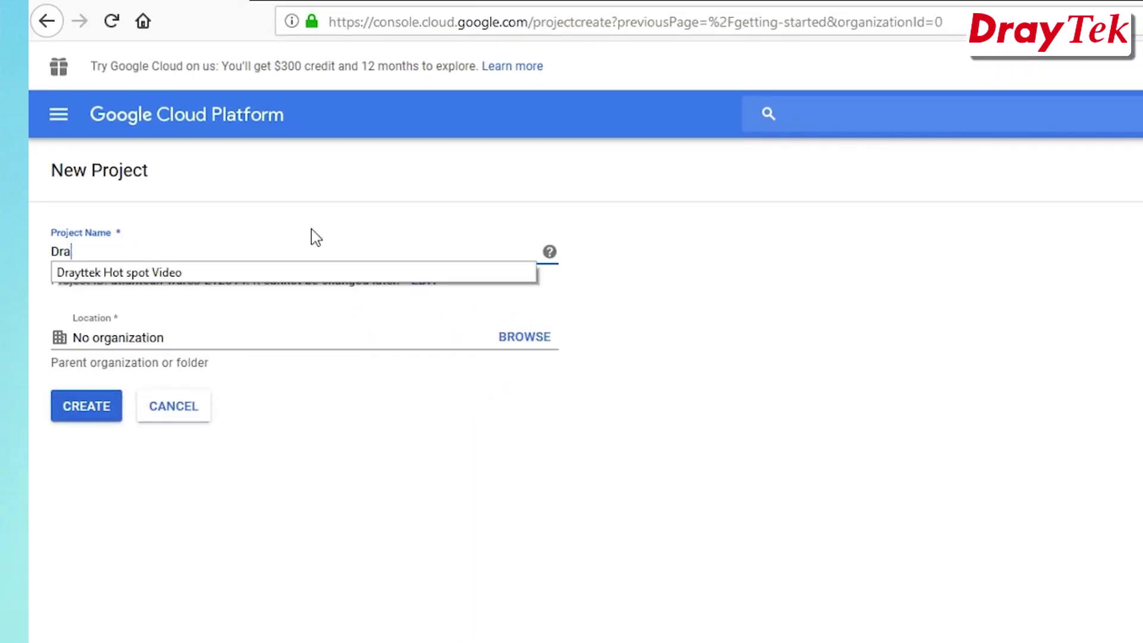
left_click(89, 411)
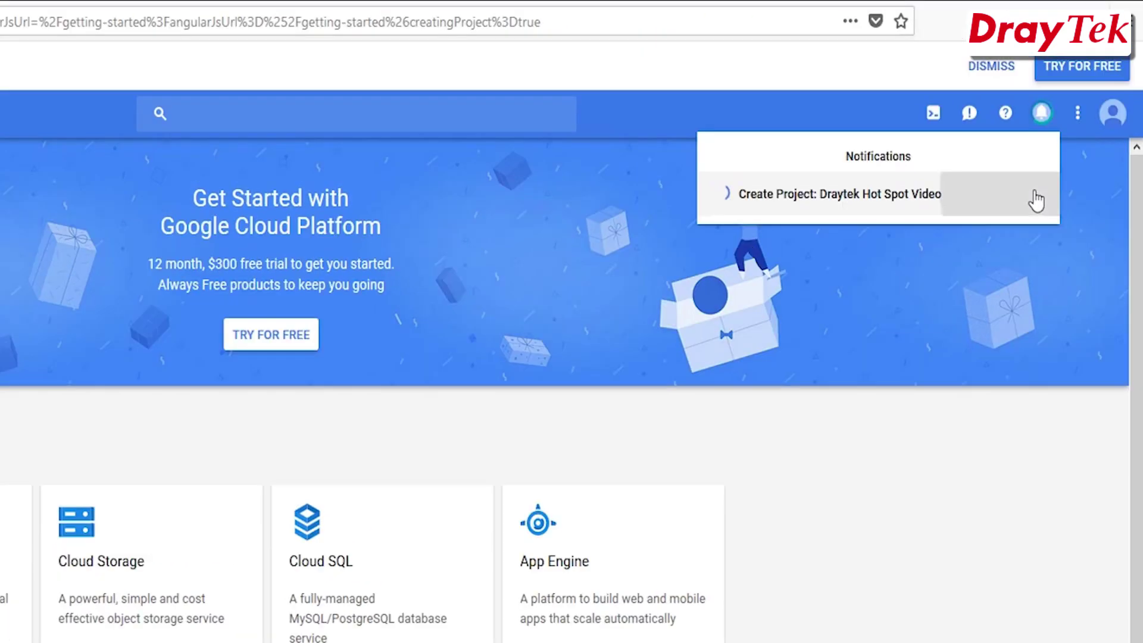
left_click(1007, 152)
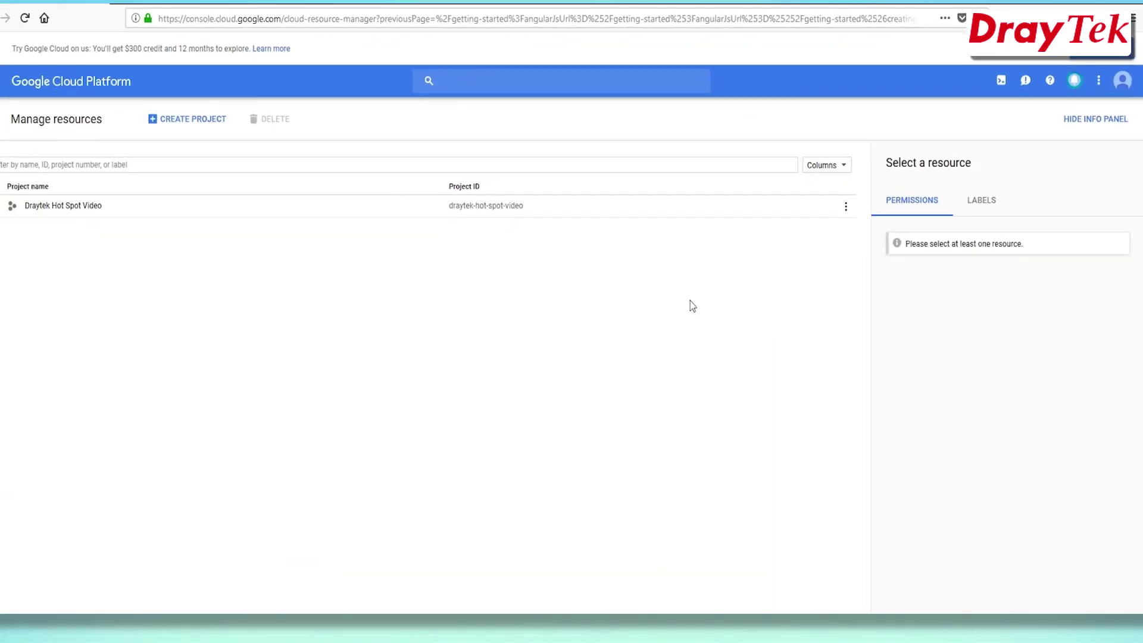
Search the API library for Google+ and enable the Google+ API in Draytek Hot Spot Video
left_click(113, 206)
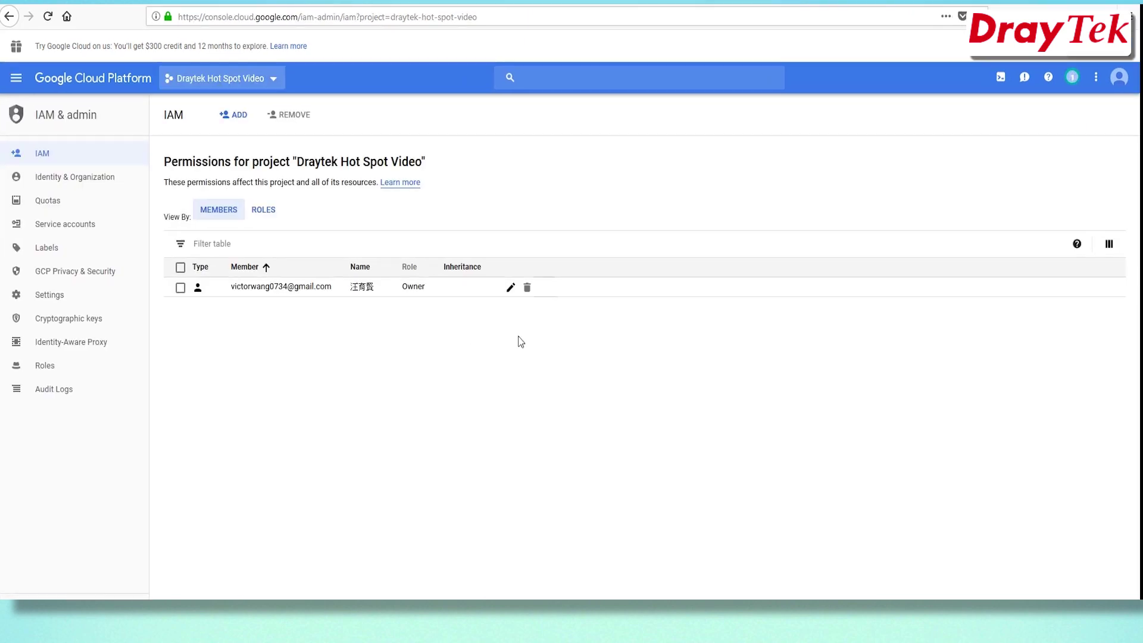
left_click(66, 81)
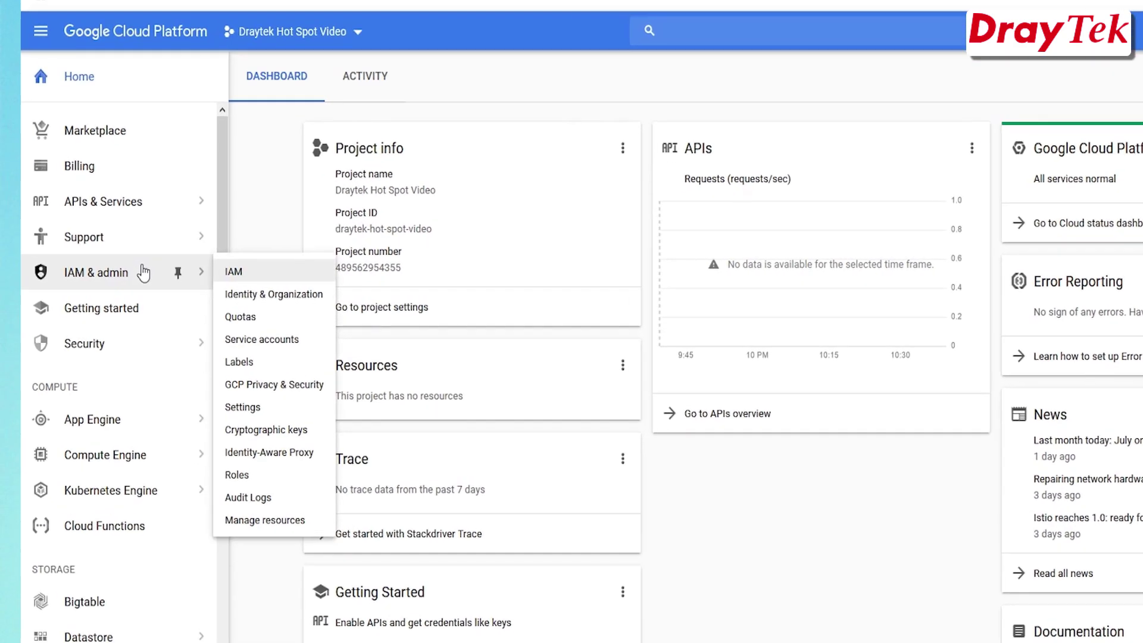
mouse_move(97, 219)
left_click(291, 190)
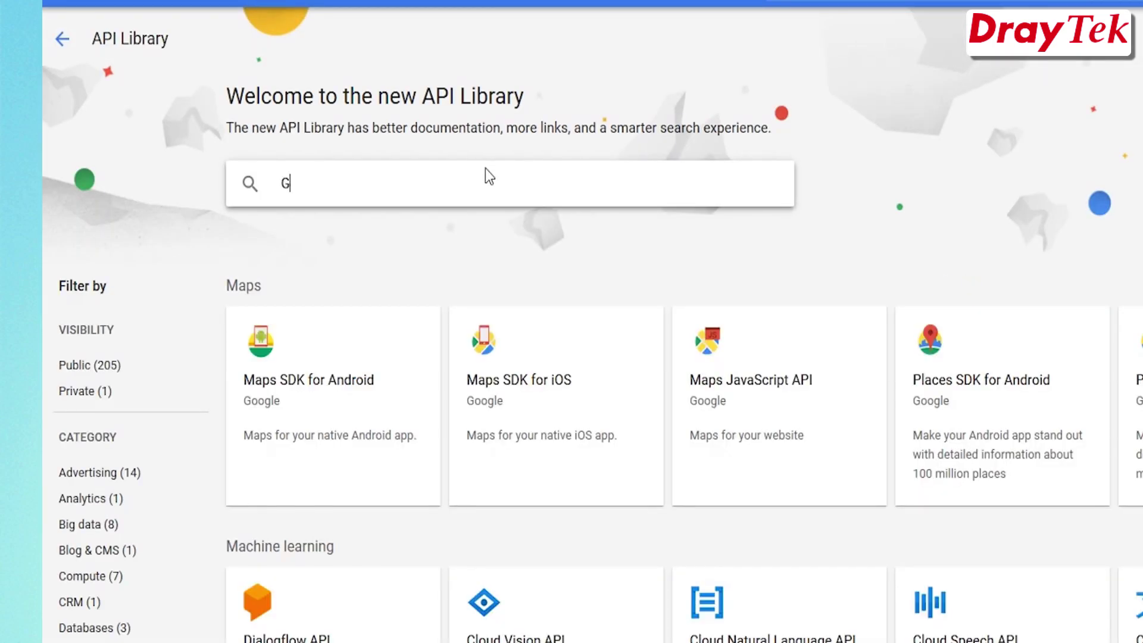
type("gle+")
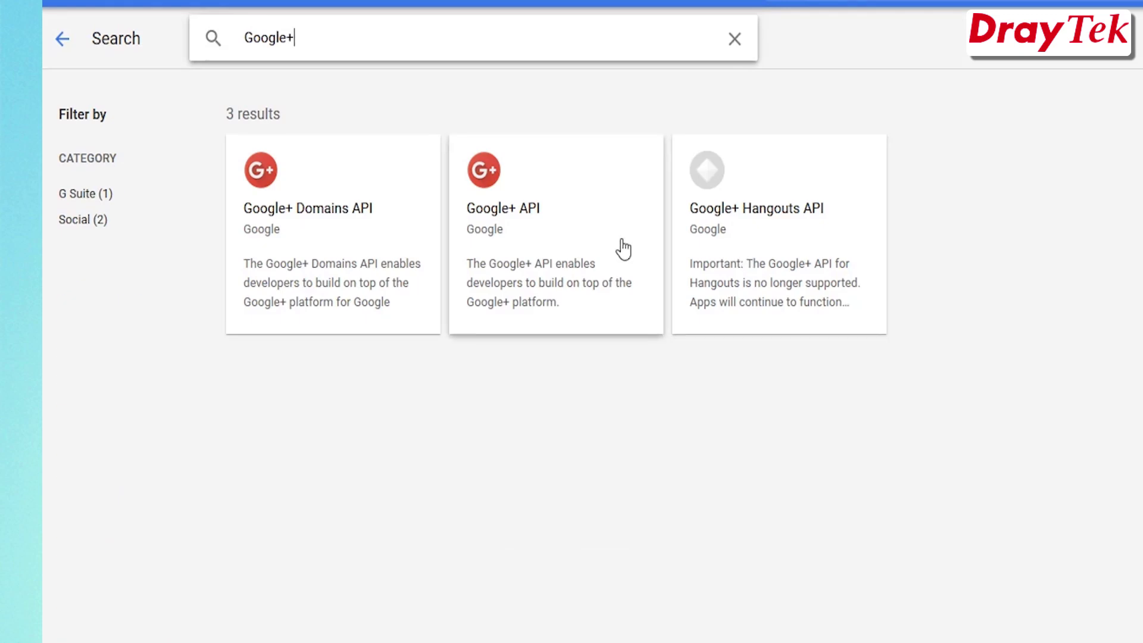
left_click(622, 248)
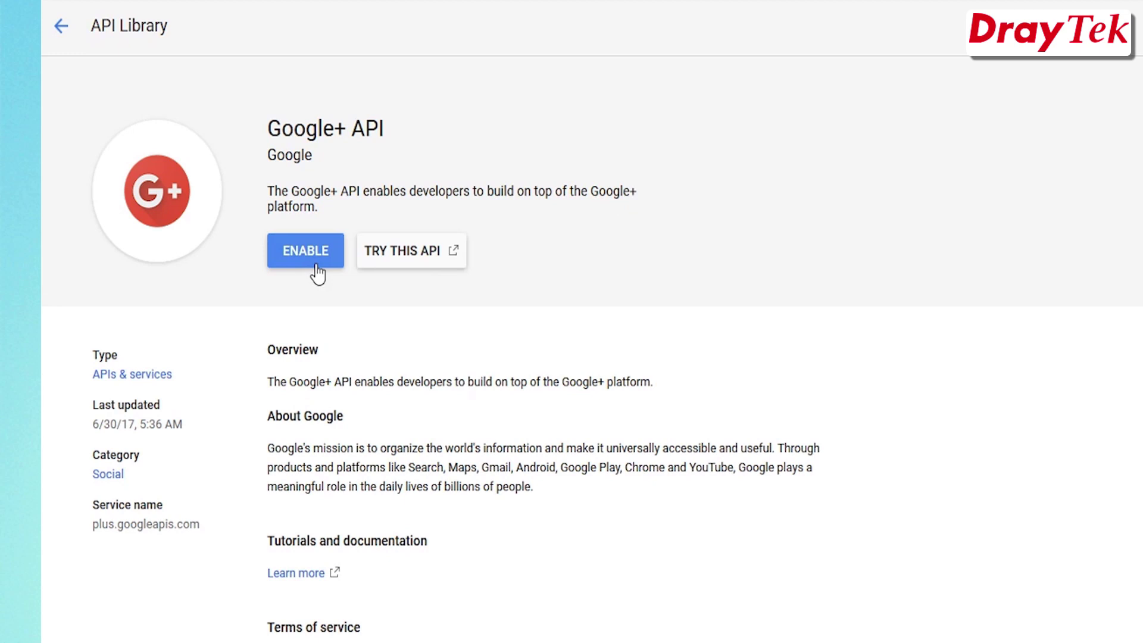
left_click(317, 269)
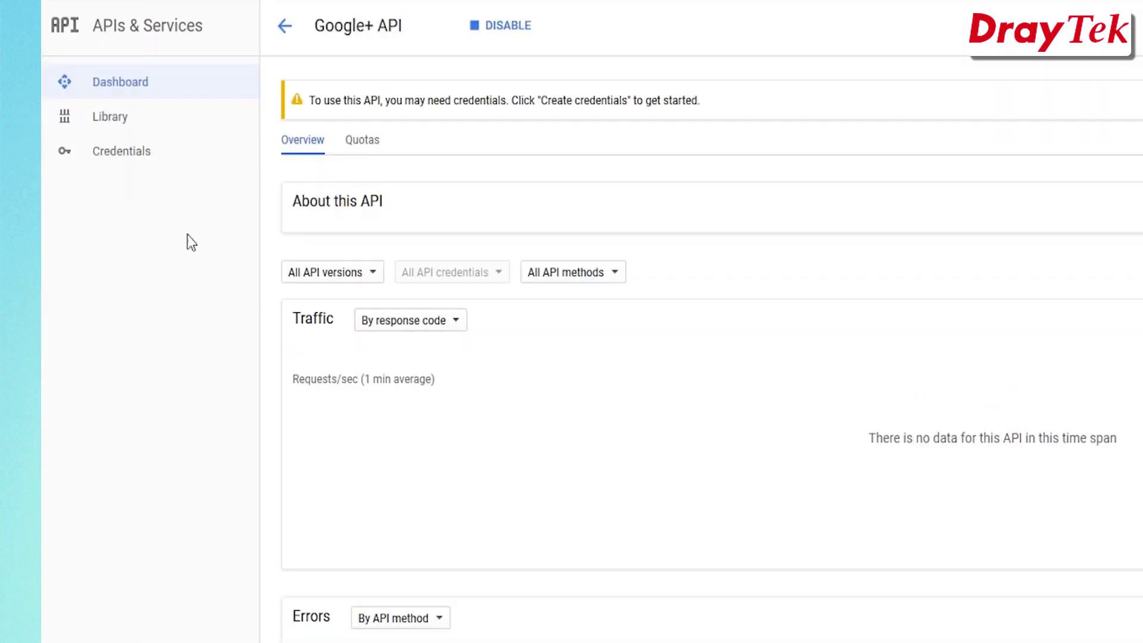
Start an OAuth client ID and save the consent screen with product name Draytek Hotspot and privacy policy URL
left_click(141, 156)
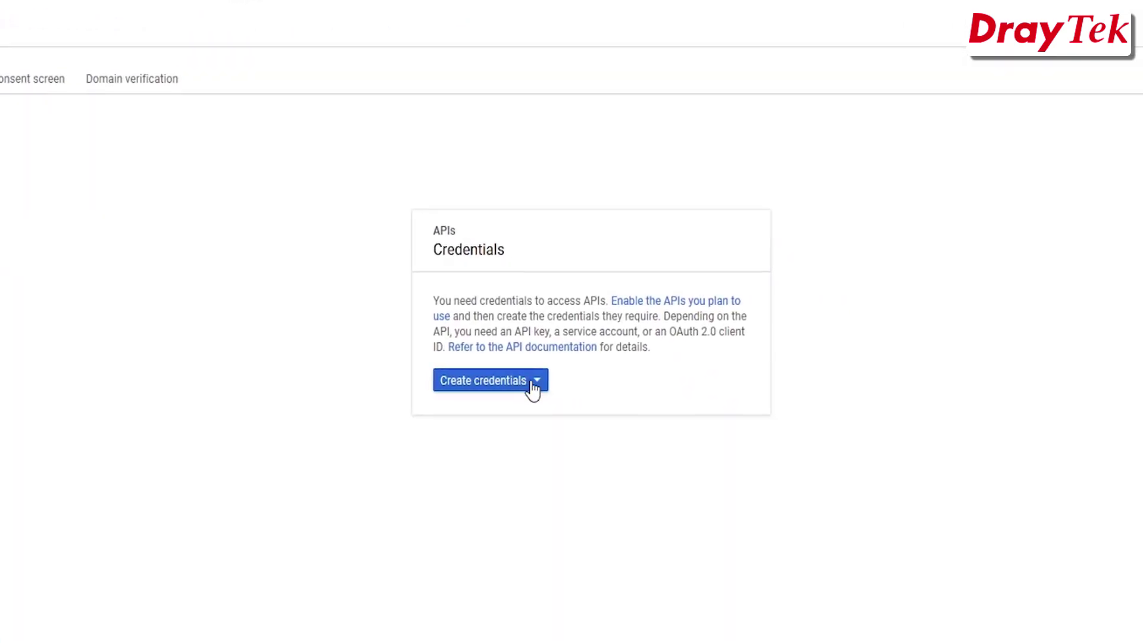
left_click(533, 387)
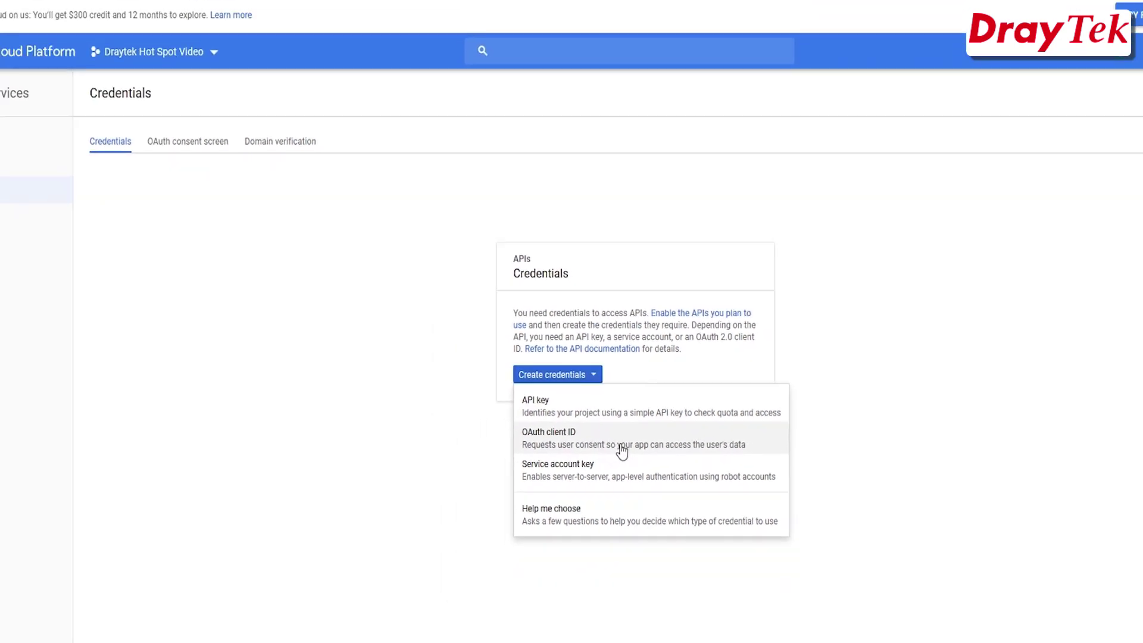
left_click(621, 447)
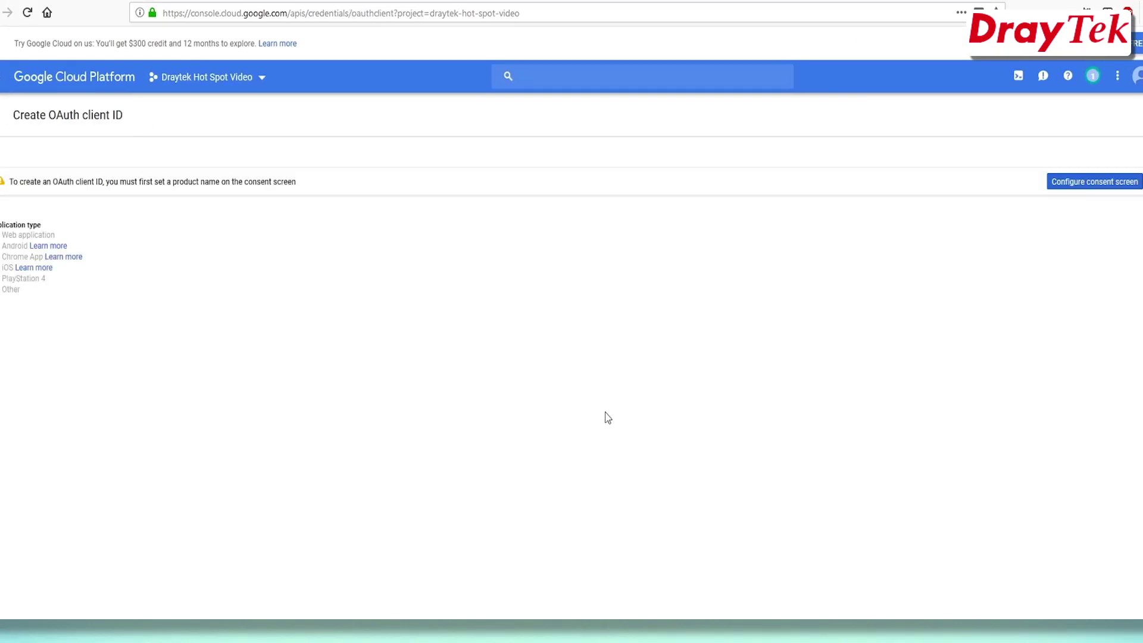
left_click(1104, 183)
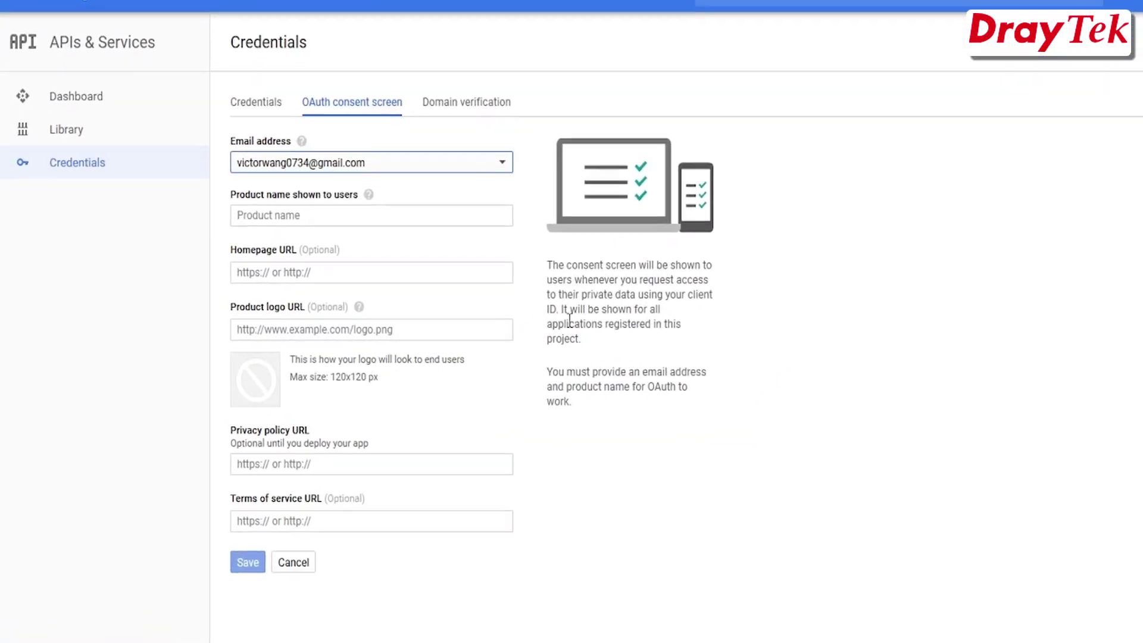
left_click(446, 211)
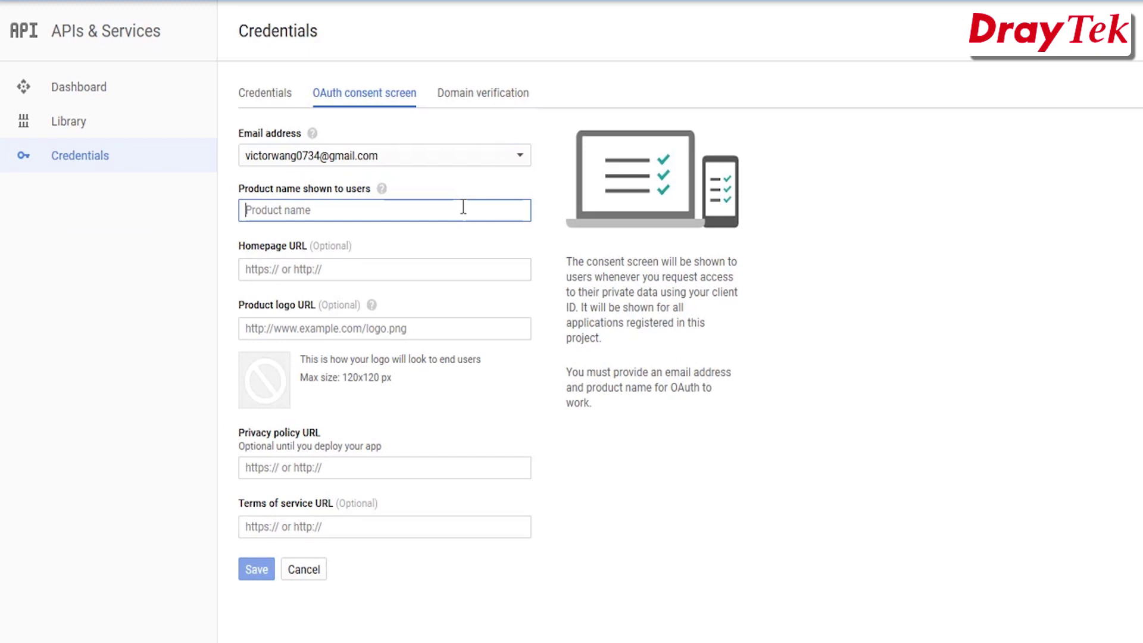
type("Dray")
key("Down")
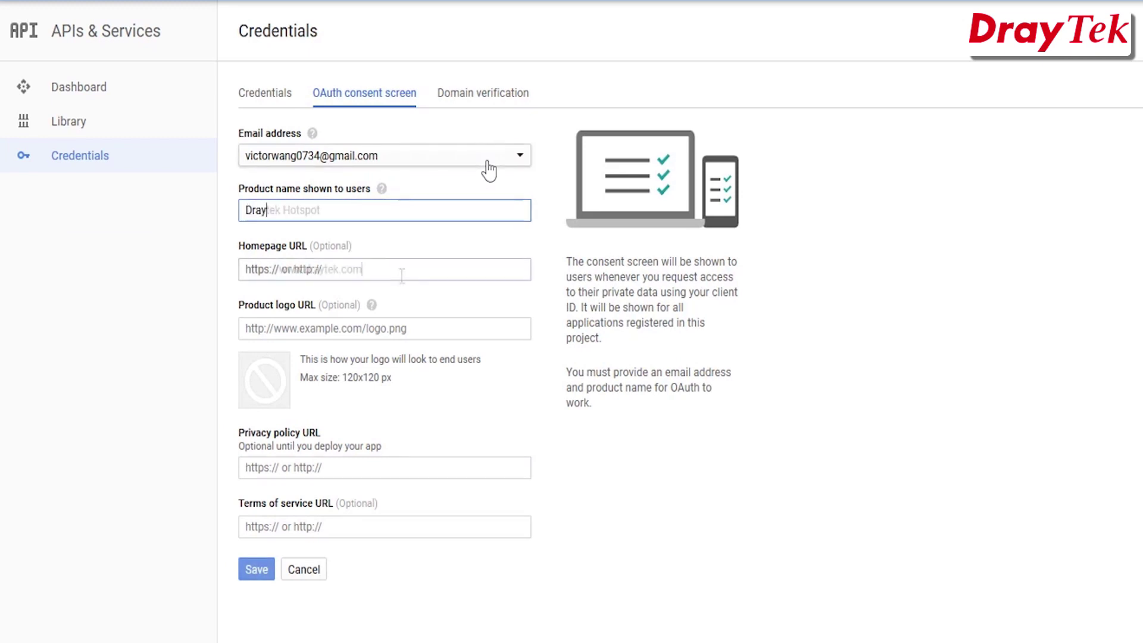
key("Return")
left_click(360, 467)
left_click(360, 485)
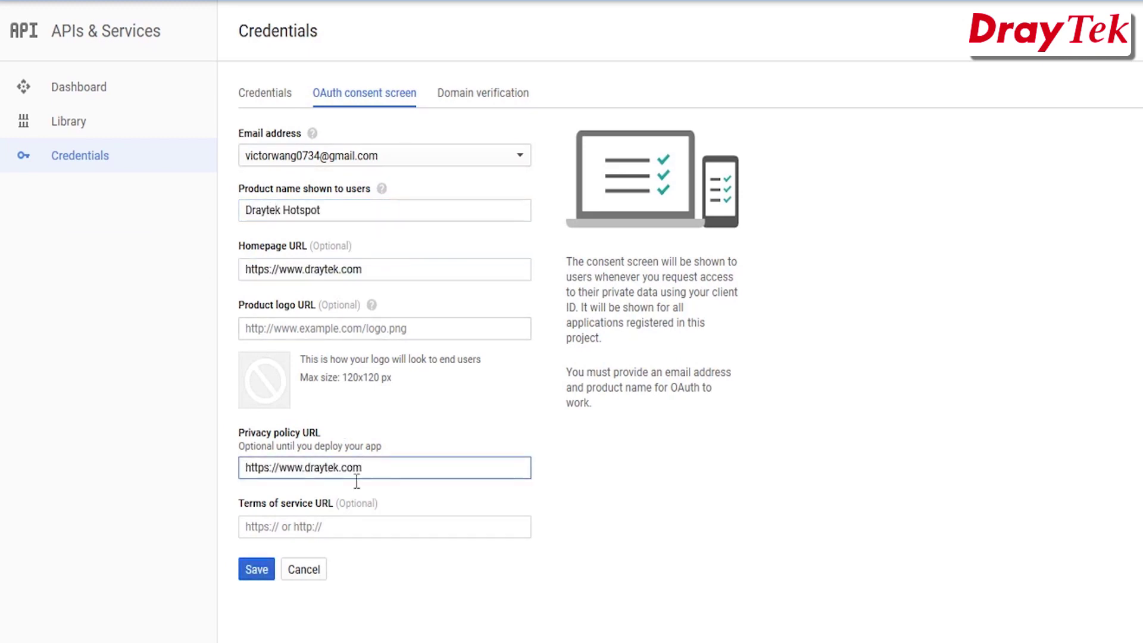
left_click(256, 570)
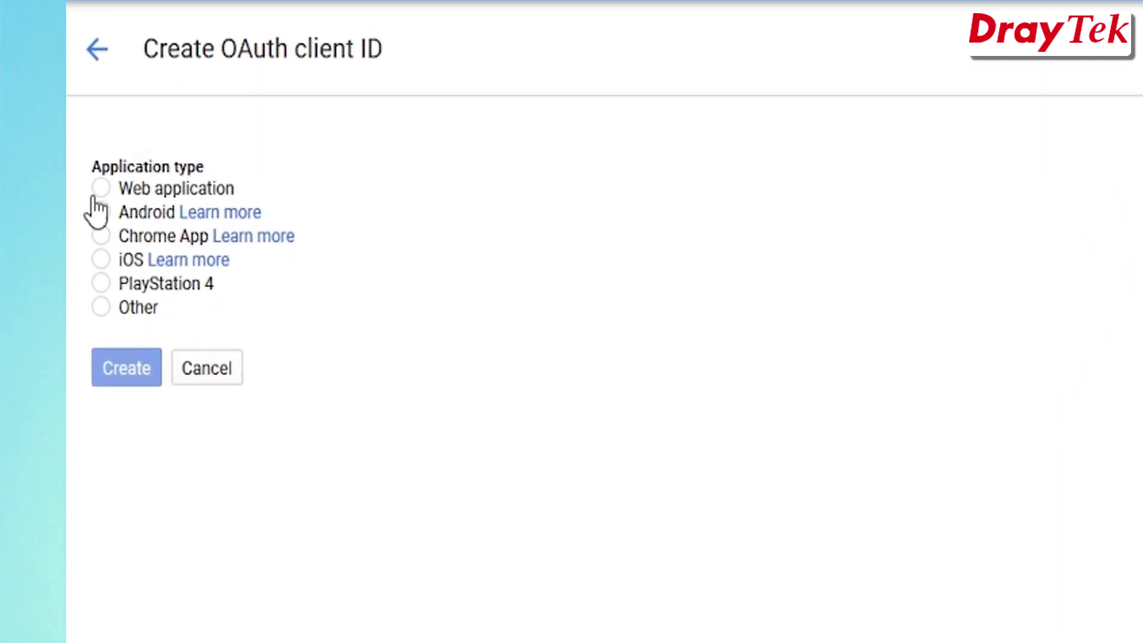
left_click(111, 191)
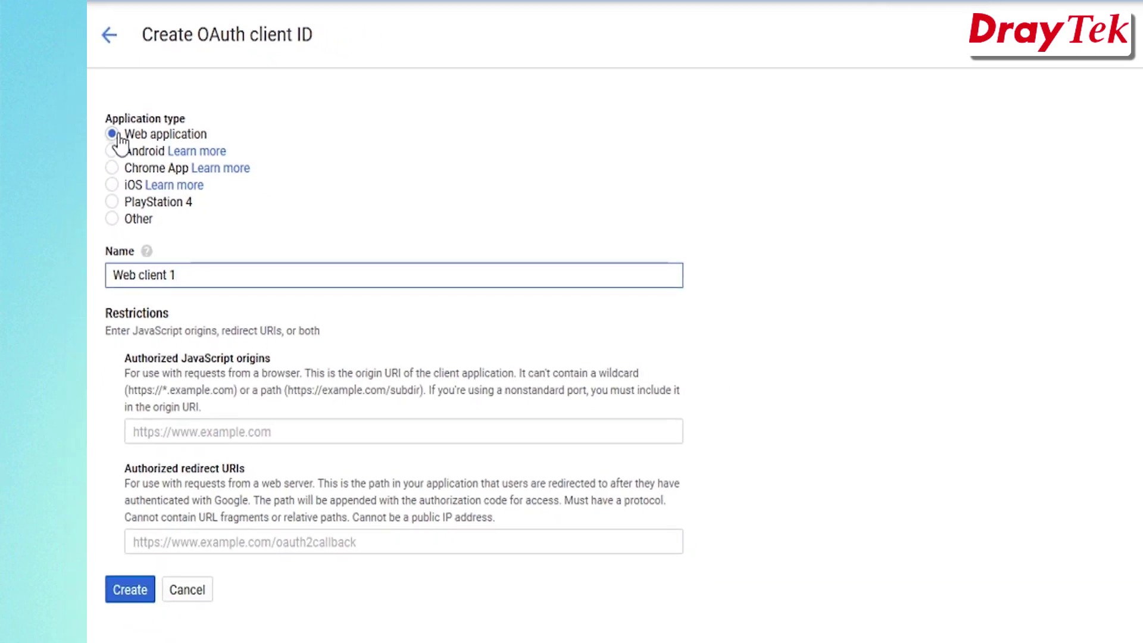
left_click_drag(203, 256, 98, 260)
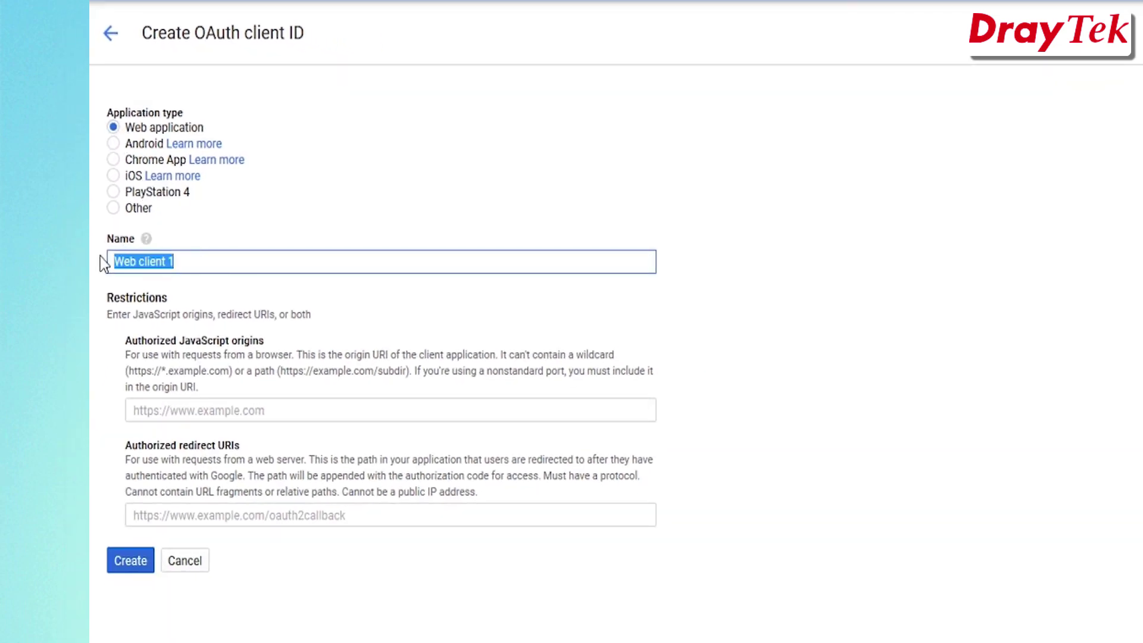
type("Google login")
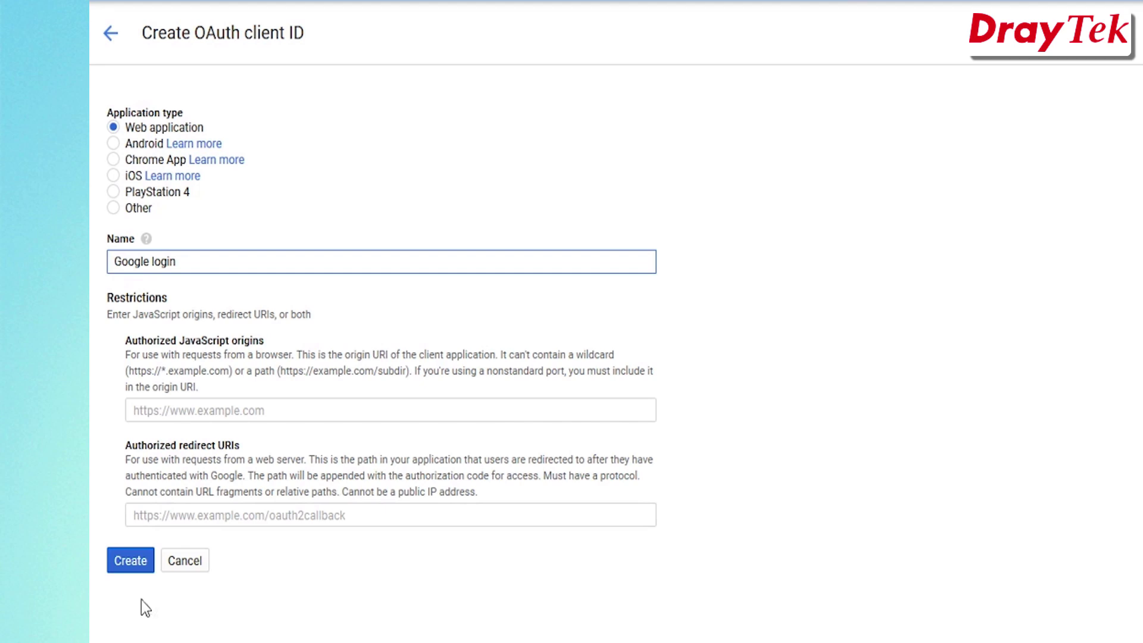
left_click(185, 414)
type("https://po")
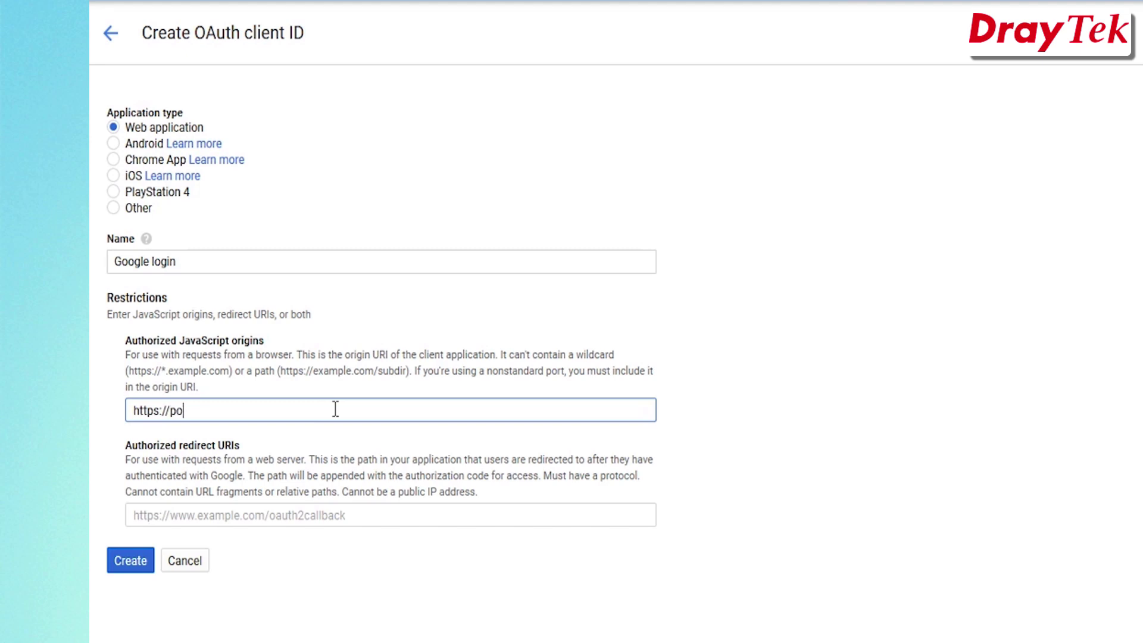
type("rtal.draytek.com:8043")
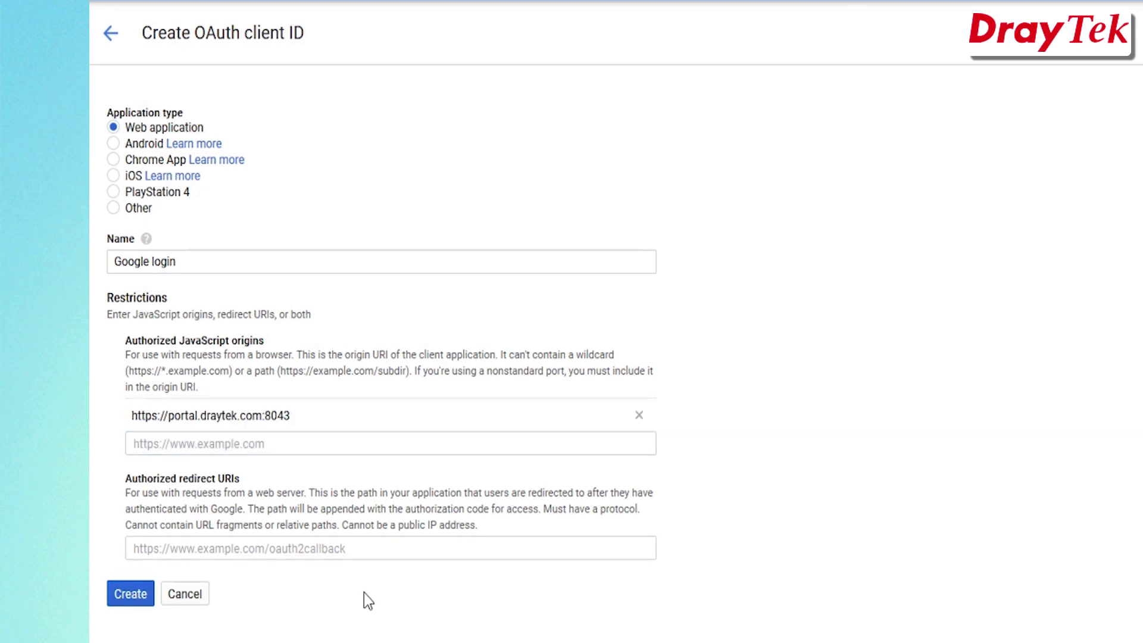
left_click(273, 441)
type("http://www.draytek.com")
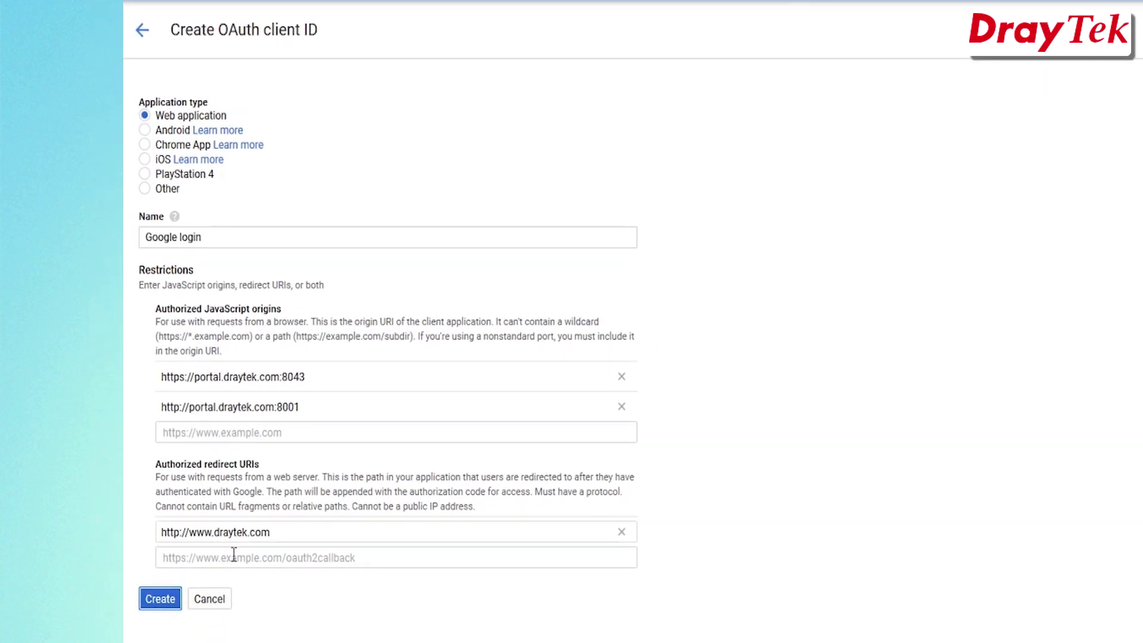
left_click(178, 599)
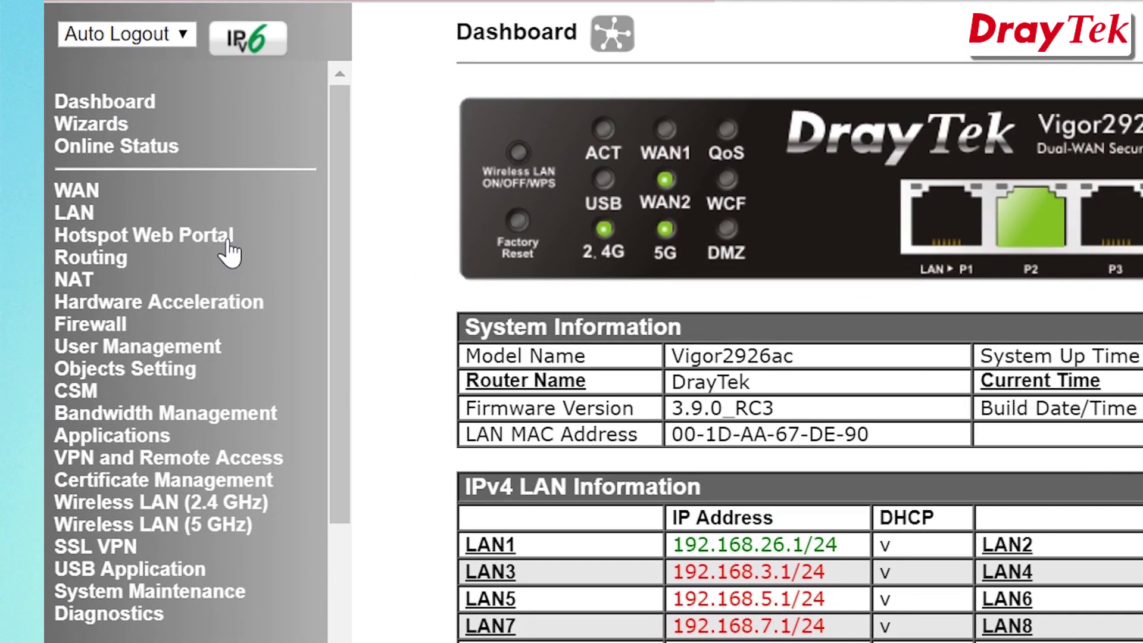
Edit hotspot portal profile 1, enable it, and give it the comment Social_login
left_click(150, 267)
left_click(156, 260)
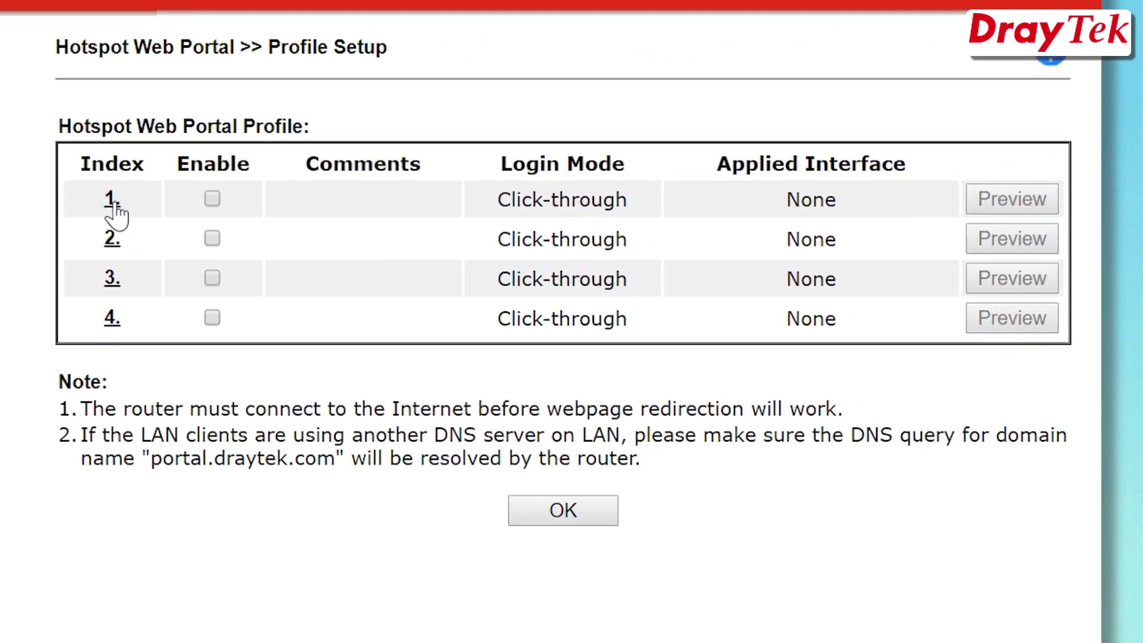
left_click(112, 201)
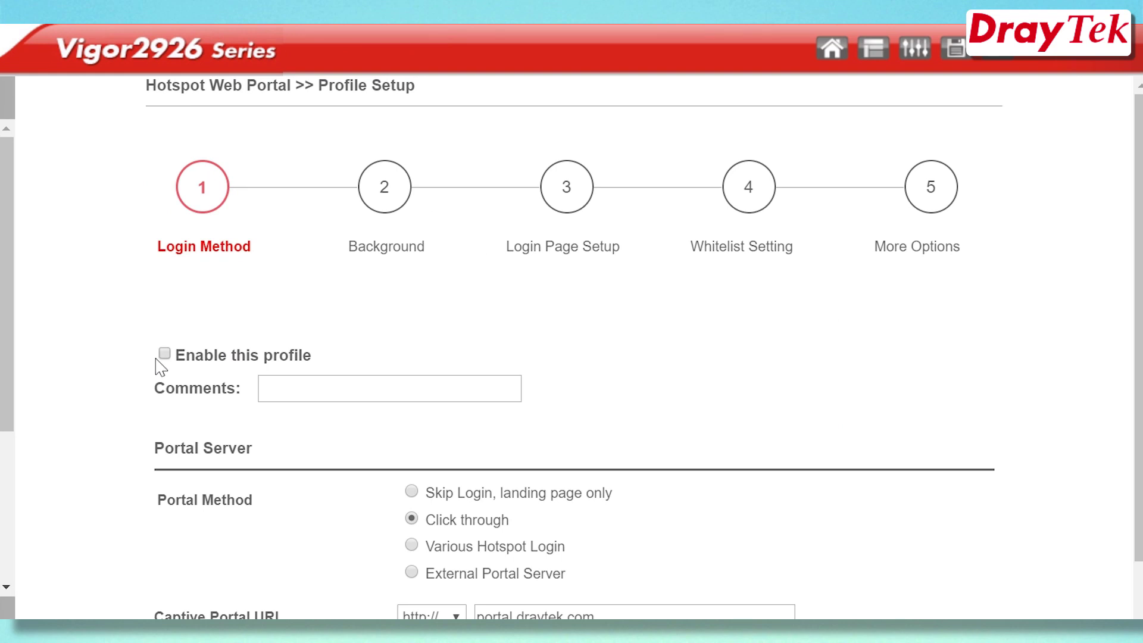
left_click(164, 354)
left_click(512, 387)
type("Social_login")
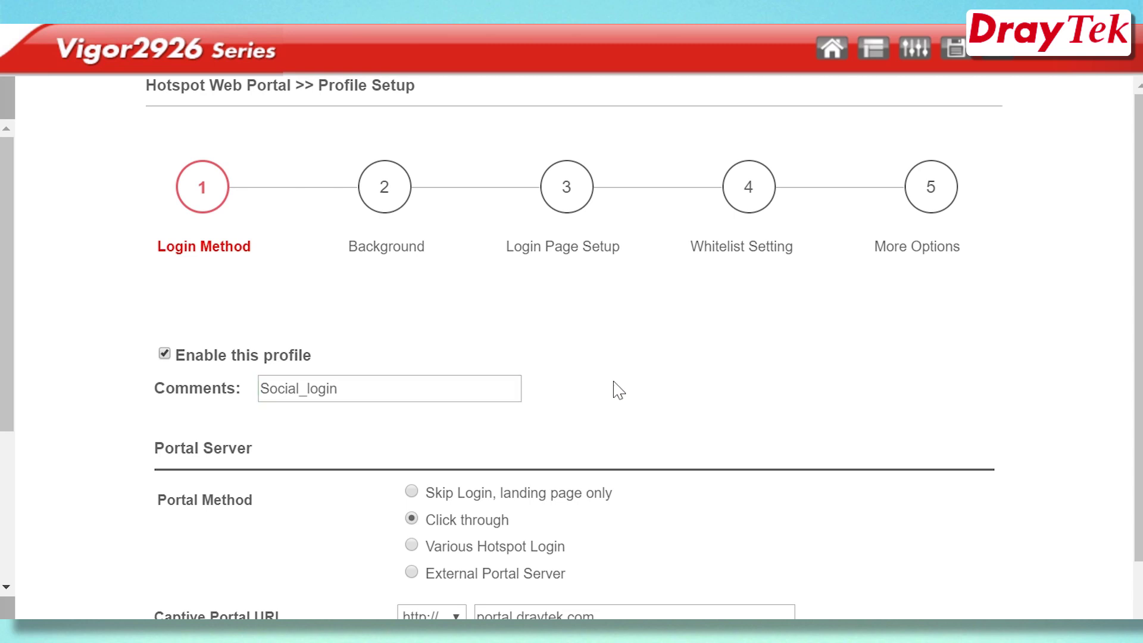
scroll(613, 387, "down", 2)
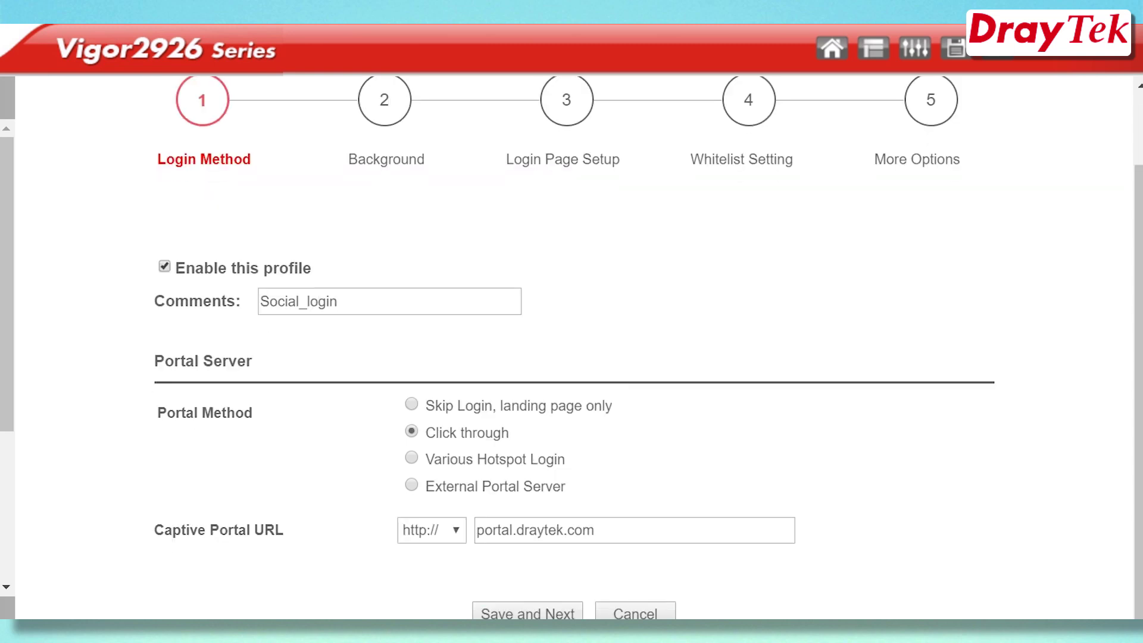
left_click(412, 458)
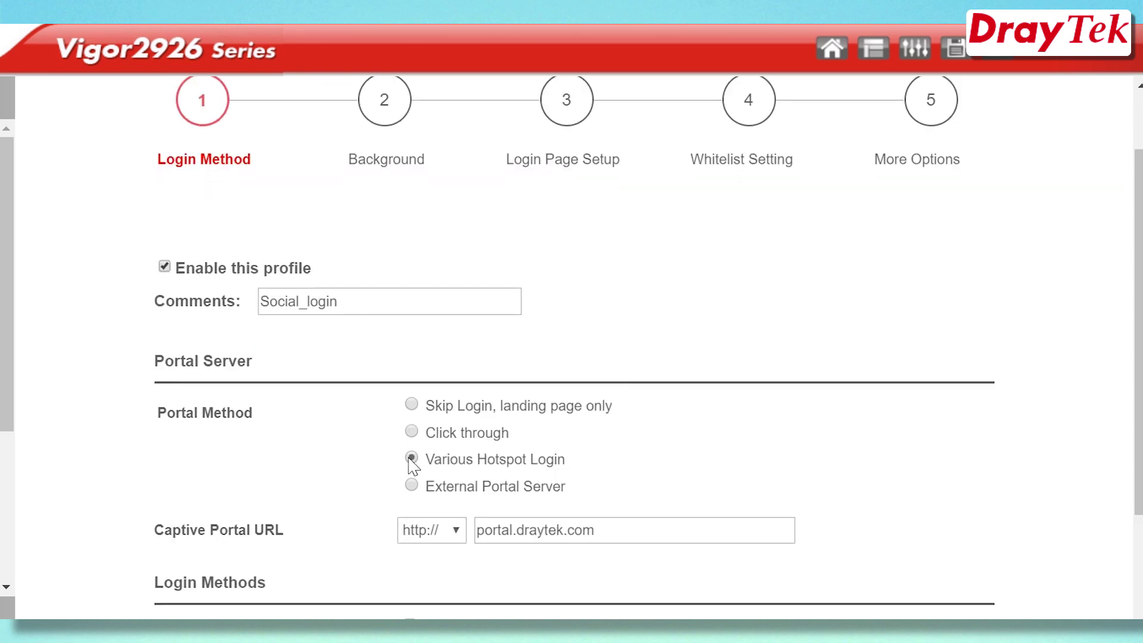
scroll(439, 383, "down", 3)
left_click(454, 346)
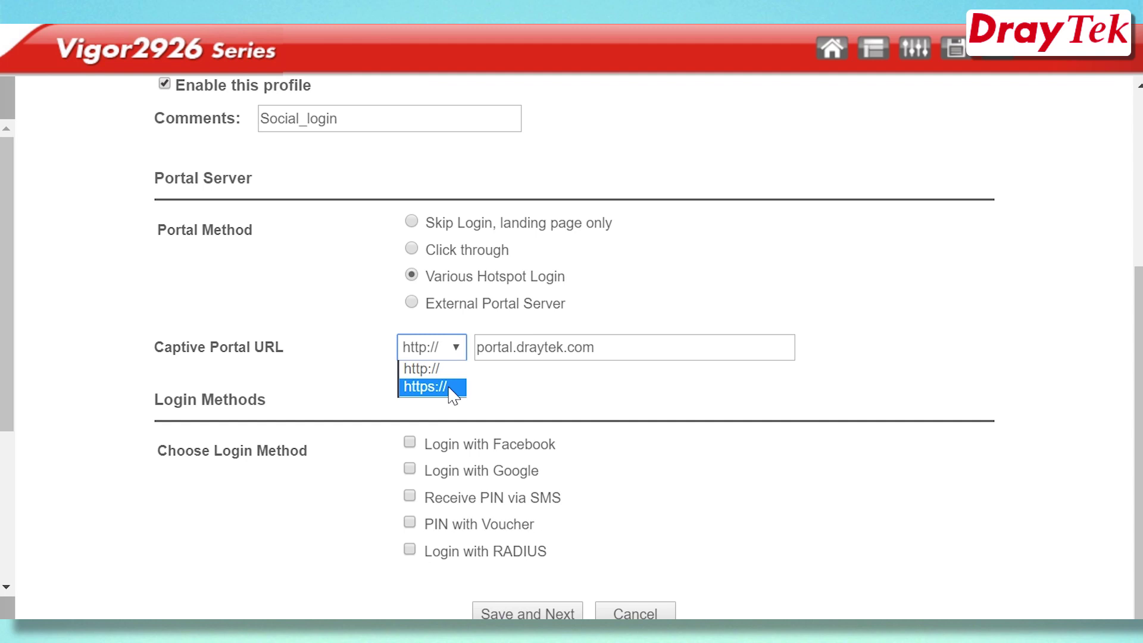
left_click(454, 388)
left_click(507, 407)
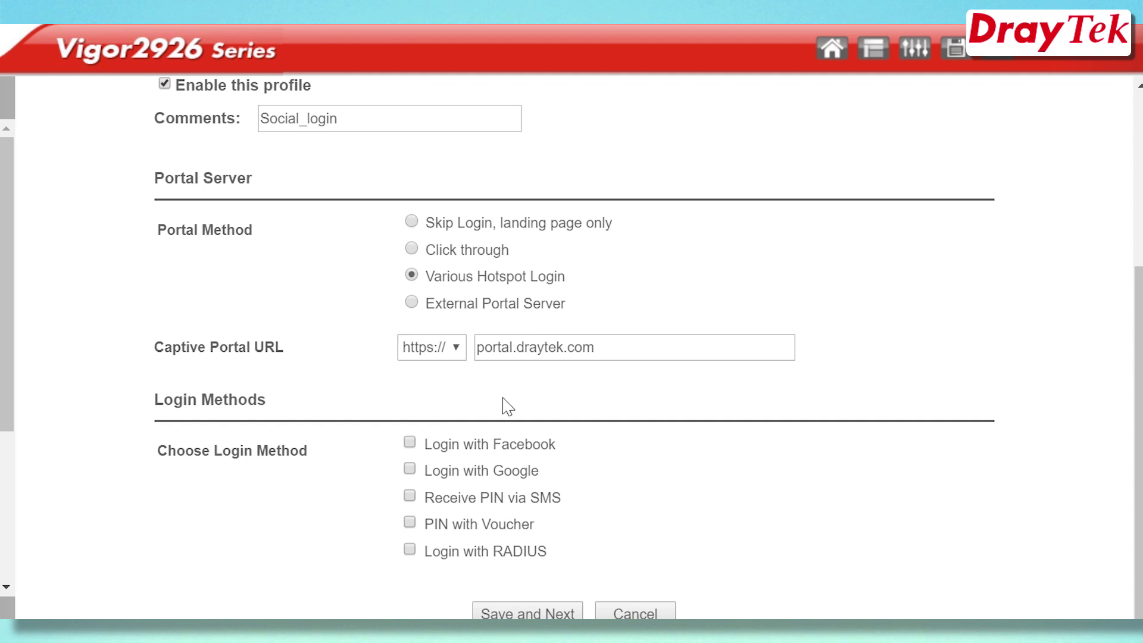
left_click(409, 442)
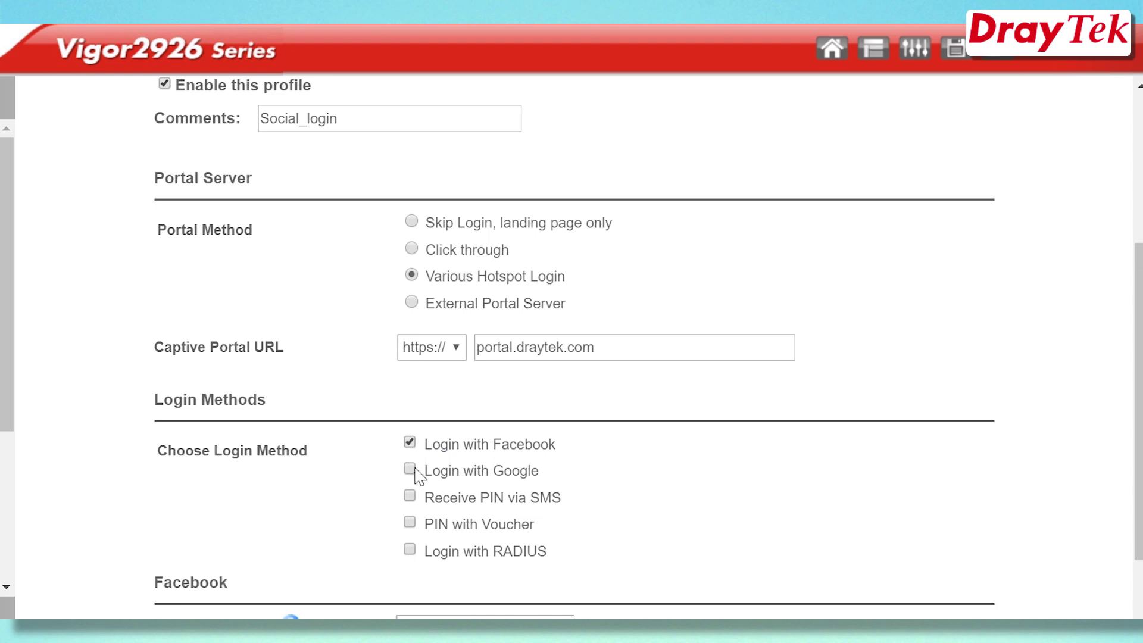
left_click(410, 469)
scroll(554, 472, "down", 4)
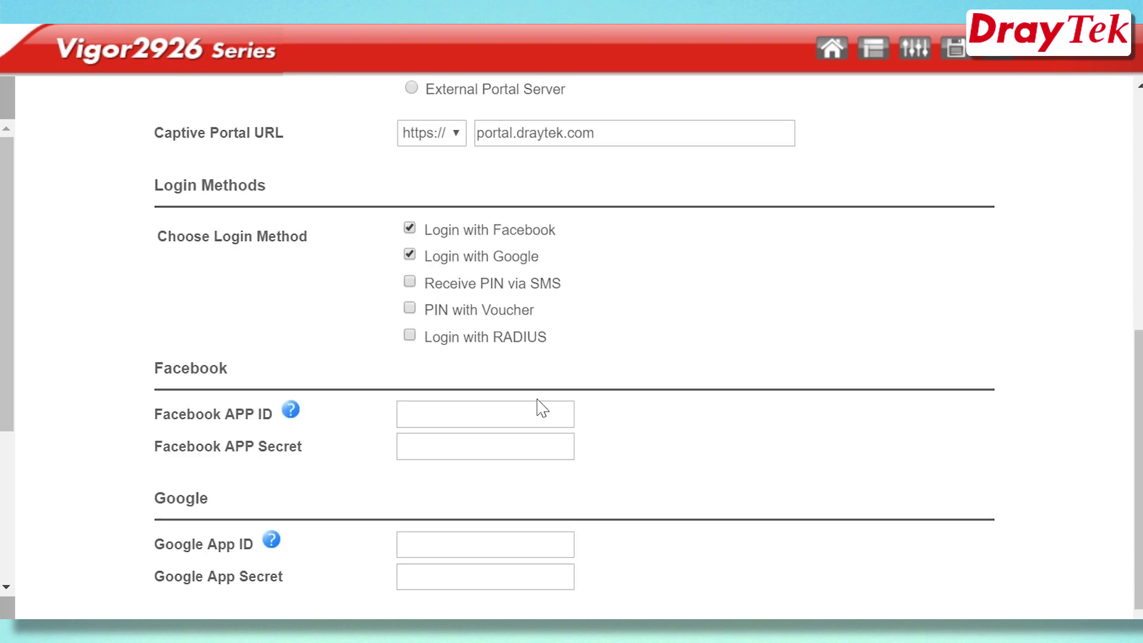
Copy the Facebook App ID and App Secret into the router's Facebook APP ID and Secret fields
left_click(539, 410)
left_click(298, 28)
left_click_drag(464, 297, 284, 301)
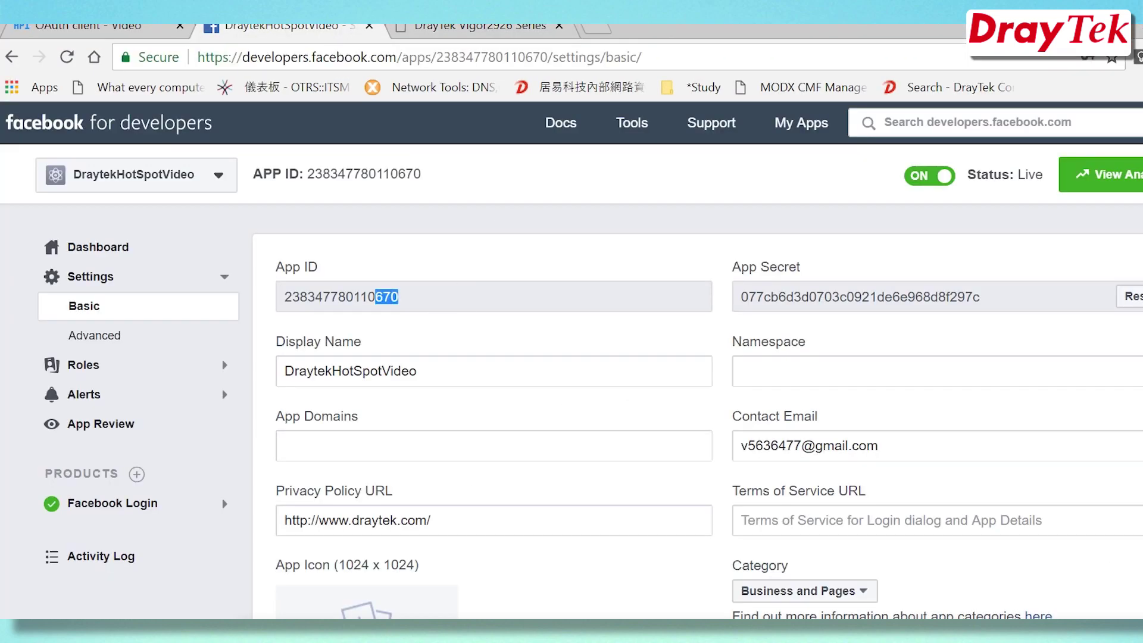
key("ctrl+c")
left_click(493, 27)
key("ctrl+v")
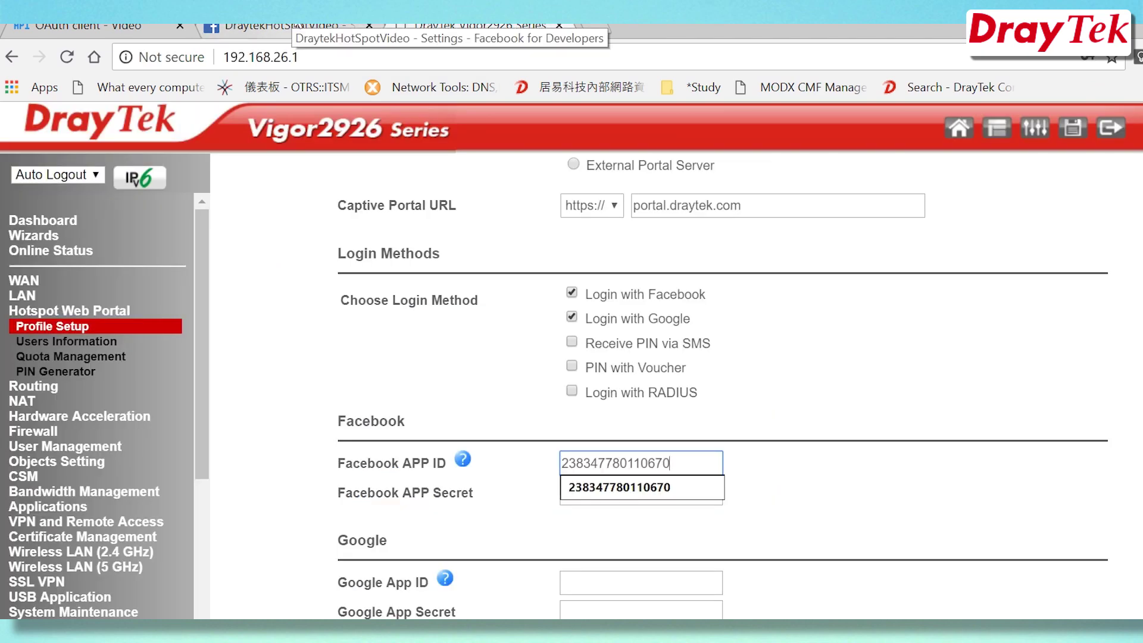
left_click(298, 27)
left_click_drag(980, 296, 757, 289)
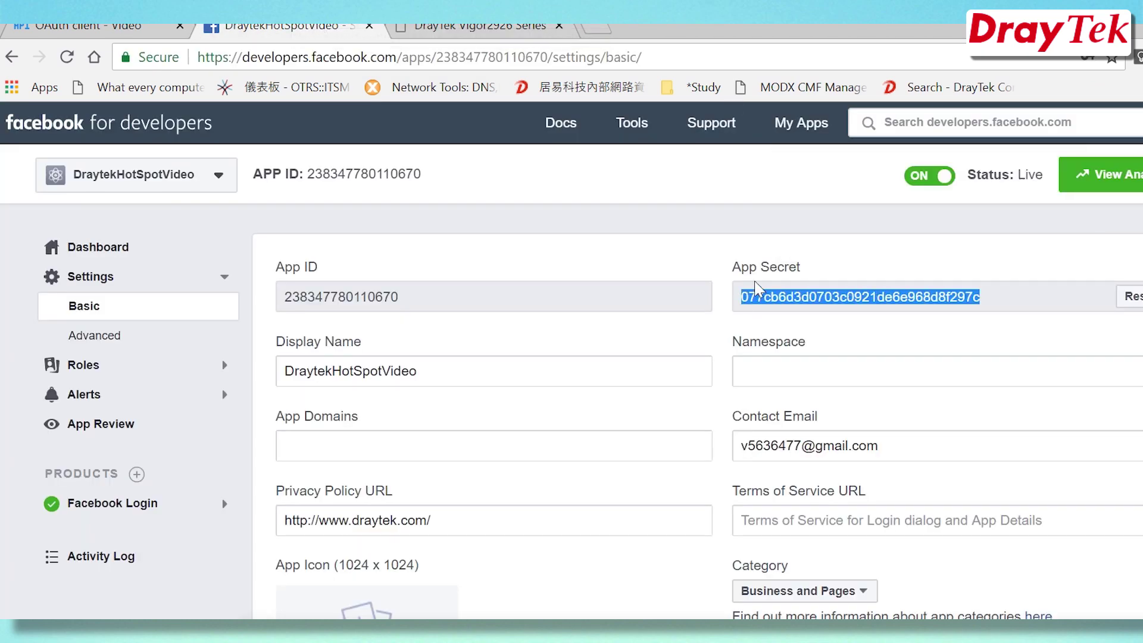
key("ctrl+c")
left_click(493, 27)
left_click(641, 493)
key("ctrl+v")
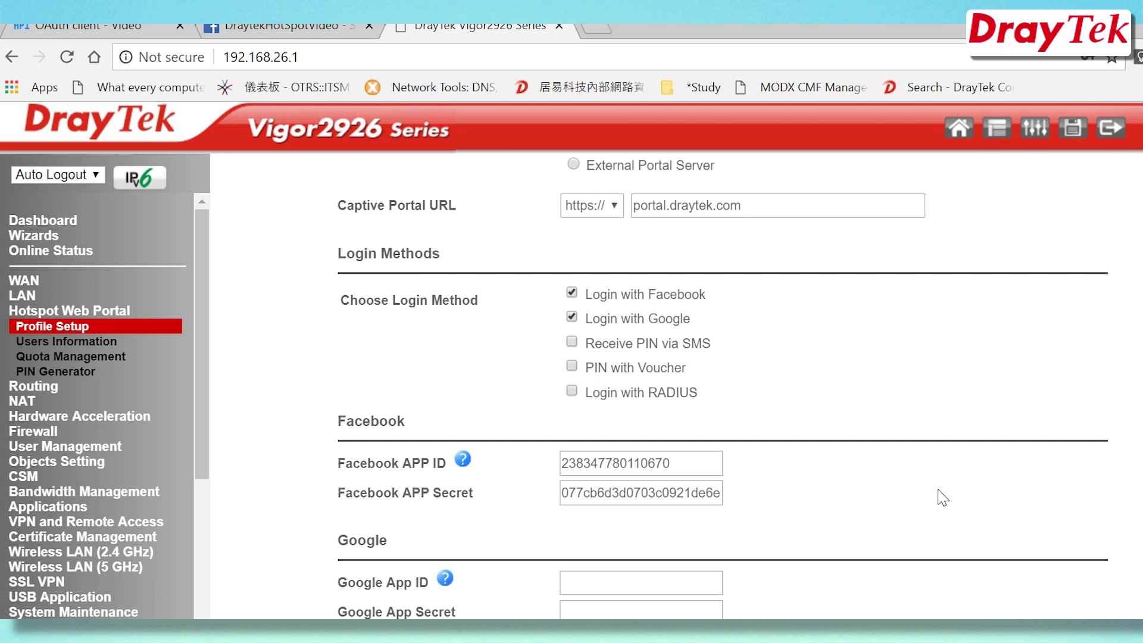
Copy the Google Client ID and client secret into the Google App ID and Secret fields, then save
left_click(685, 582)
left_click(102, 26)
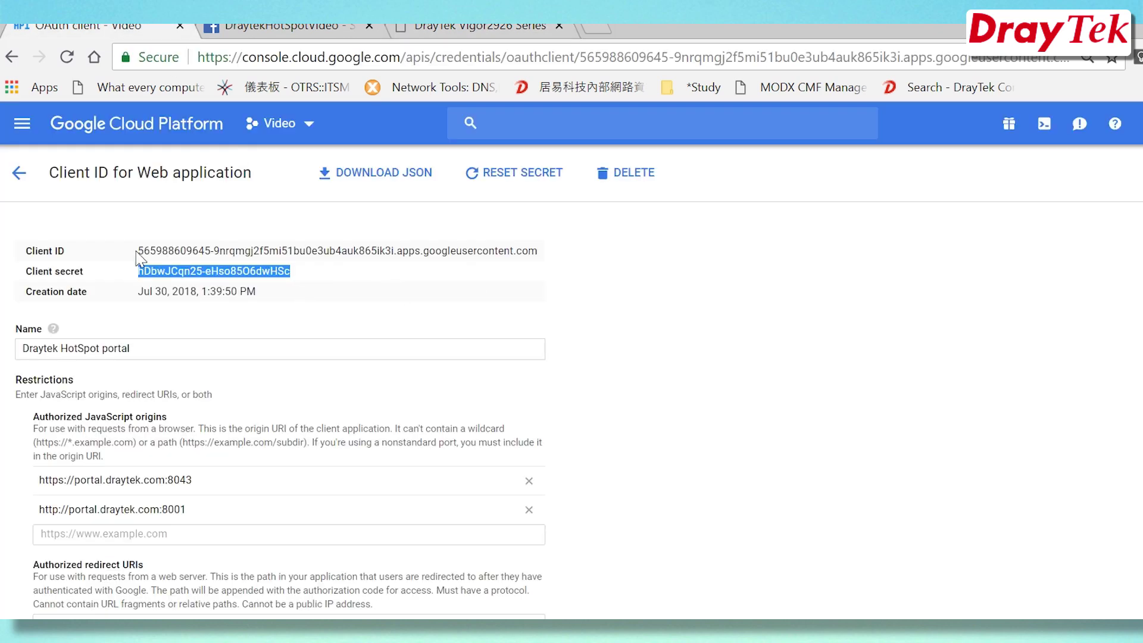
left_click_drag(138, 257, 538, 253)
key("ctrl+c")
left_click(470, 26)
key("ctrl+v")
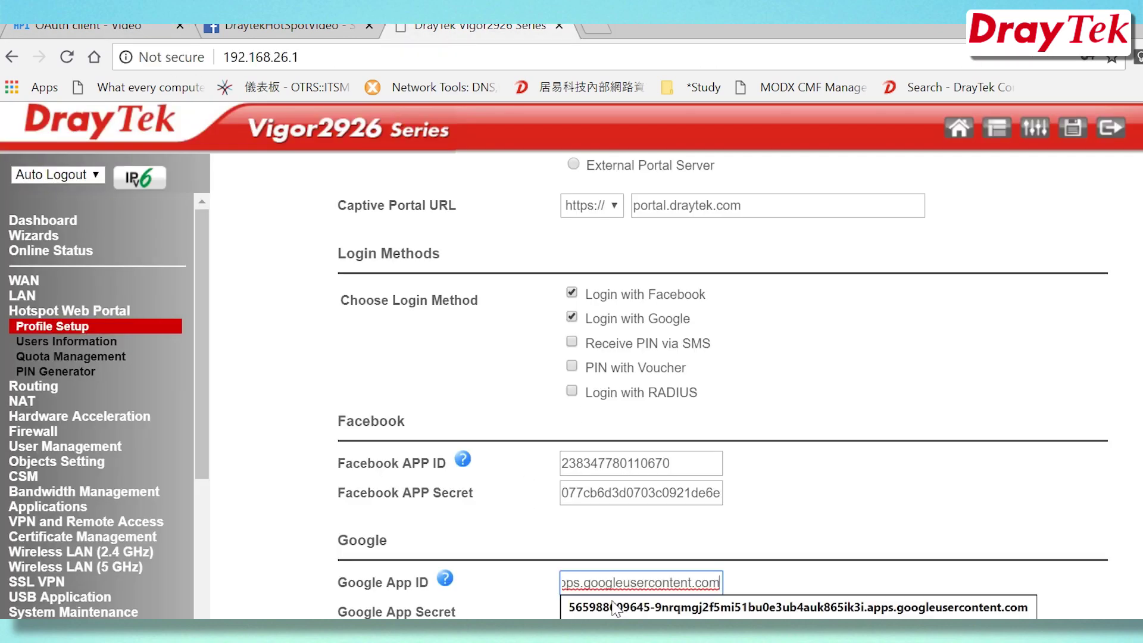
left_click(122, 28)
left_click_drag(292, 271, 138, 271)
key("ctrl+c")
left_click(470, 26)
key("Tab")
key("ctrl+v")
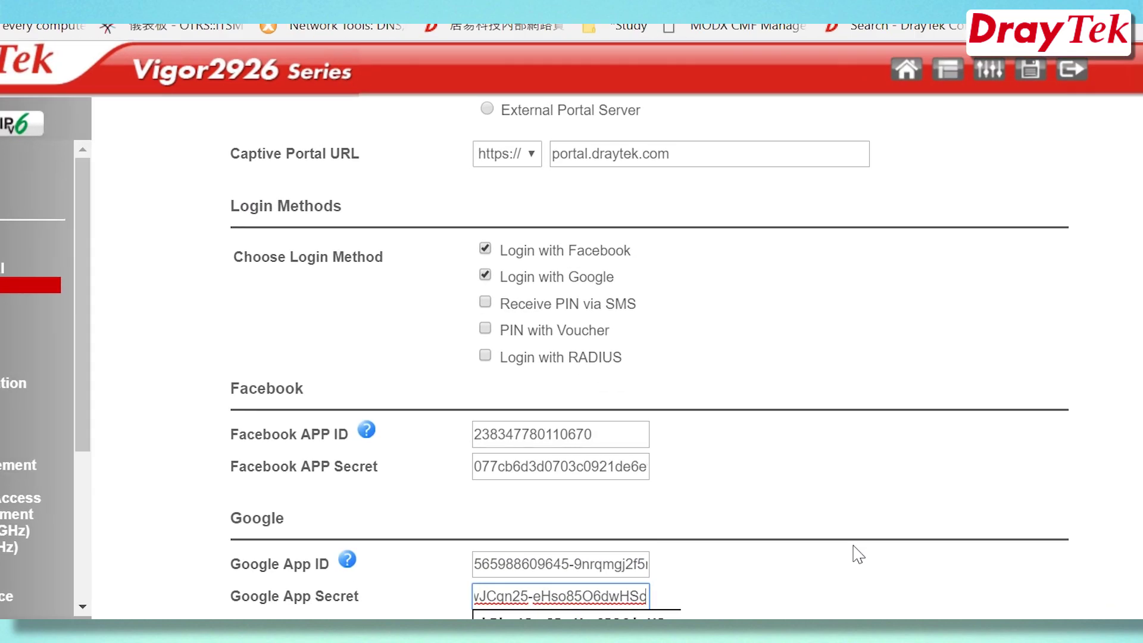
key("Return")
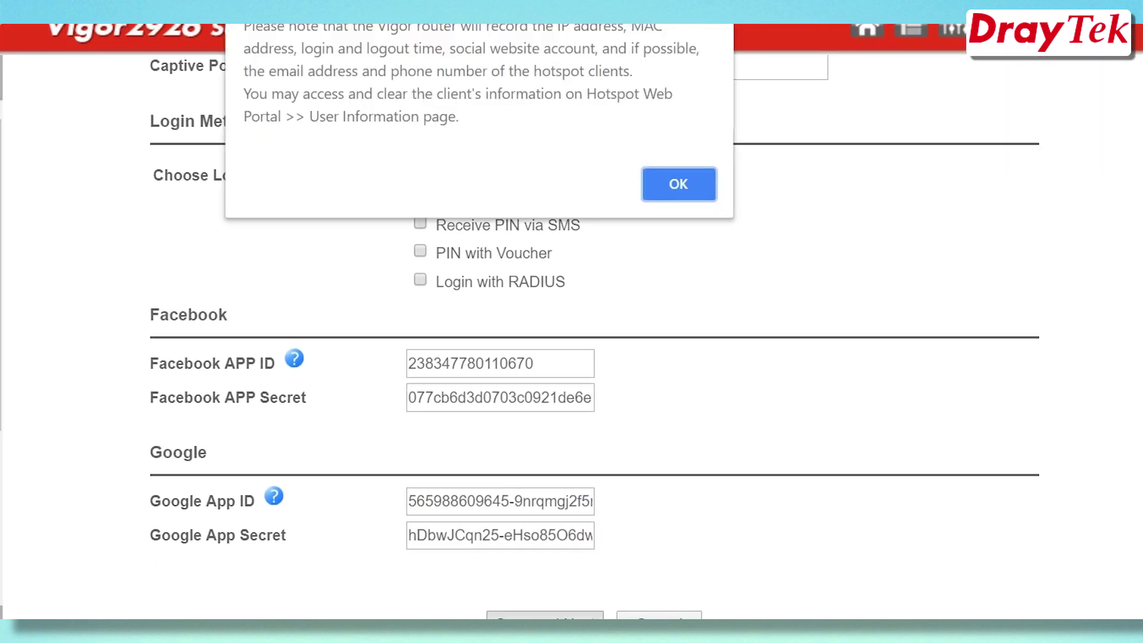
Dismiss the client data notice and append ' Video' to the Browser Table Title
left_click(672, 190)
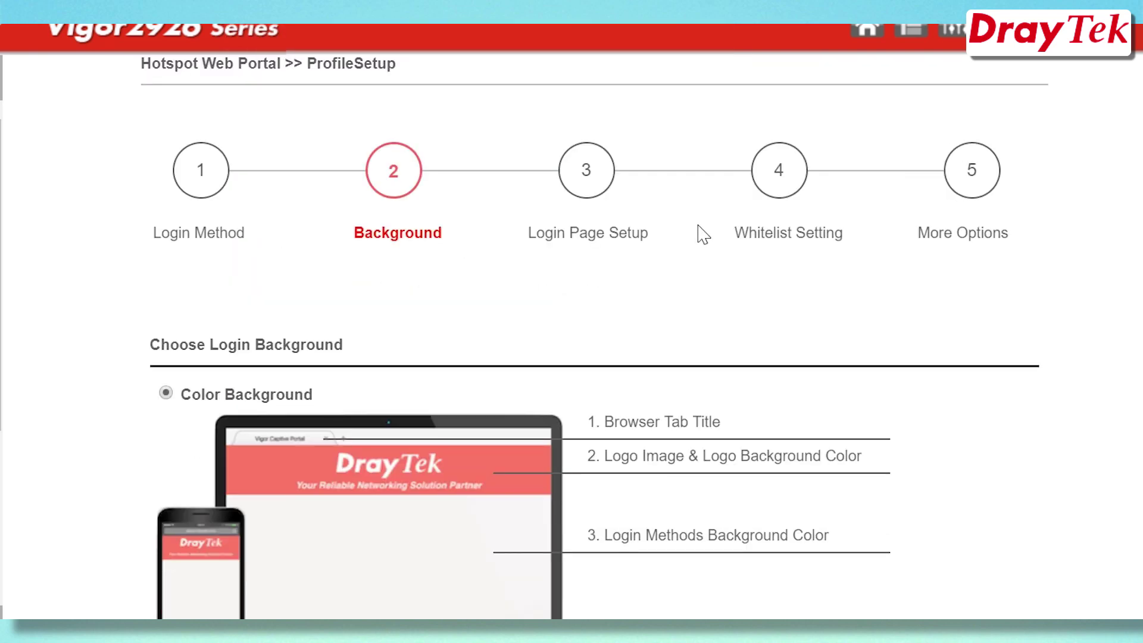
scroll(703, 234, "down", 3)
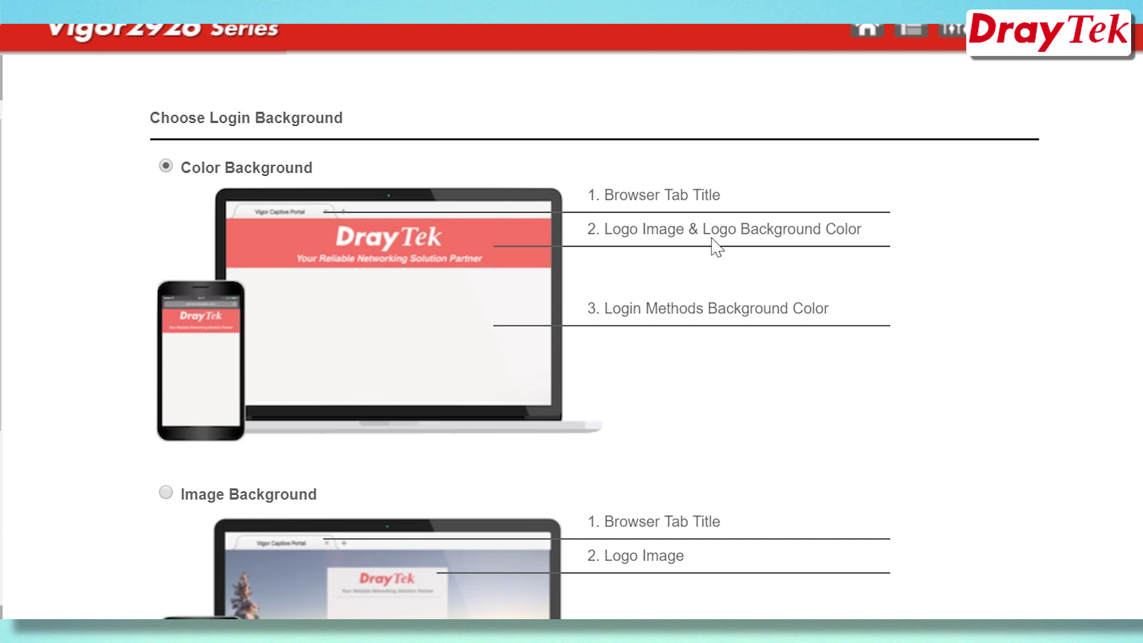
scroll(798, 414, "down", 3)
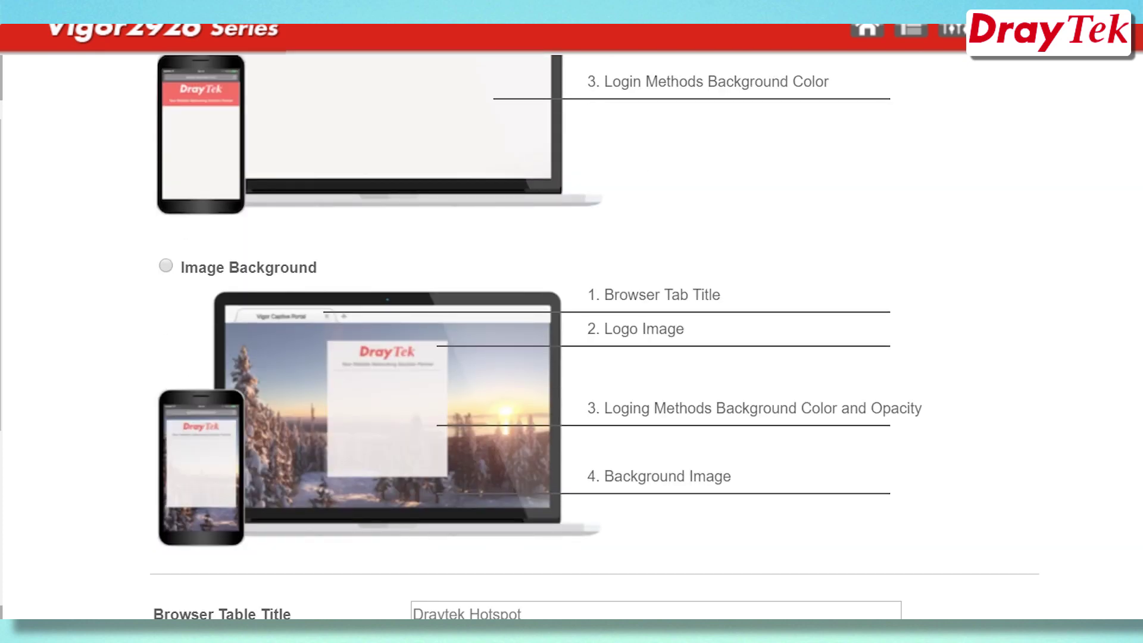
scroll(799, 421, "down", 3)
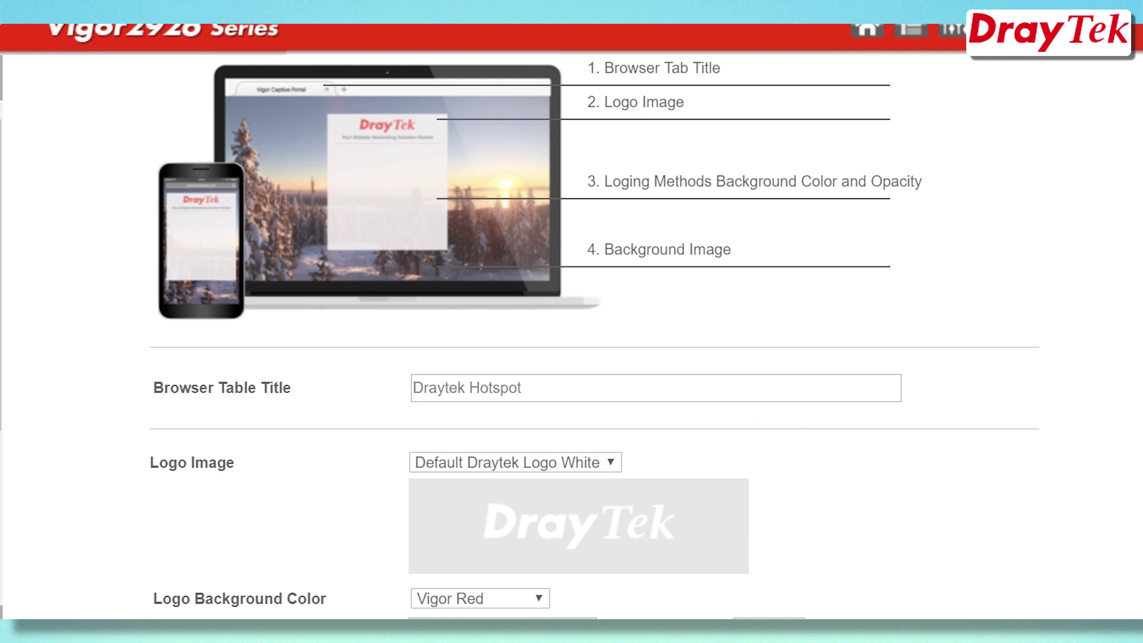
left_click(522, 388)
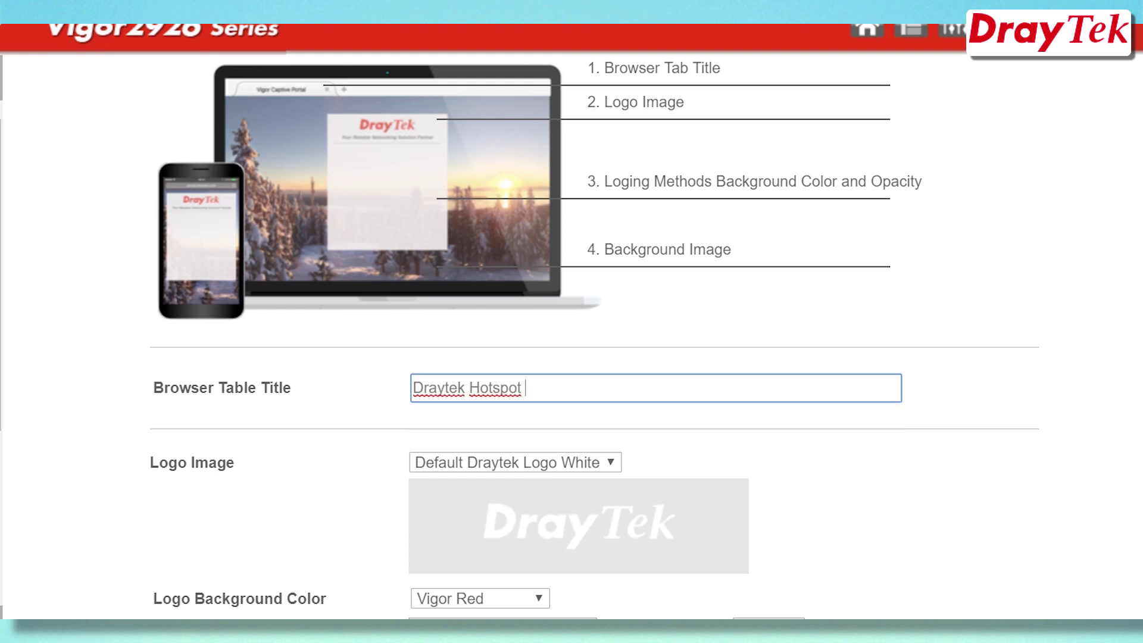
type("Video")
left_click(753, 434)
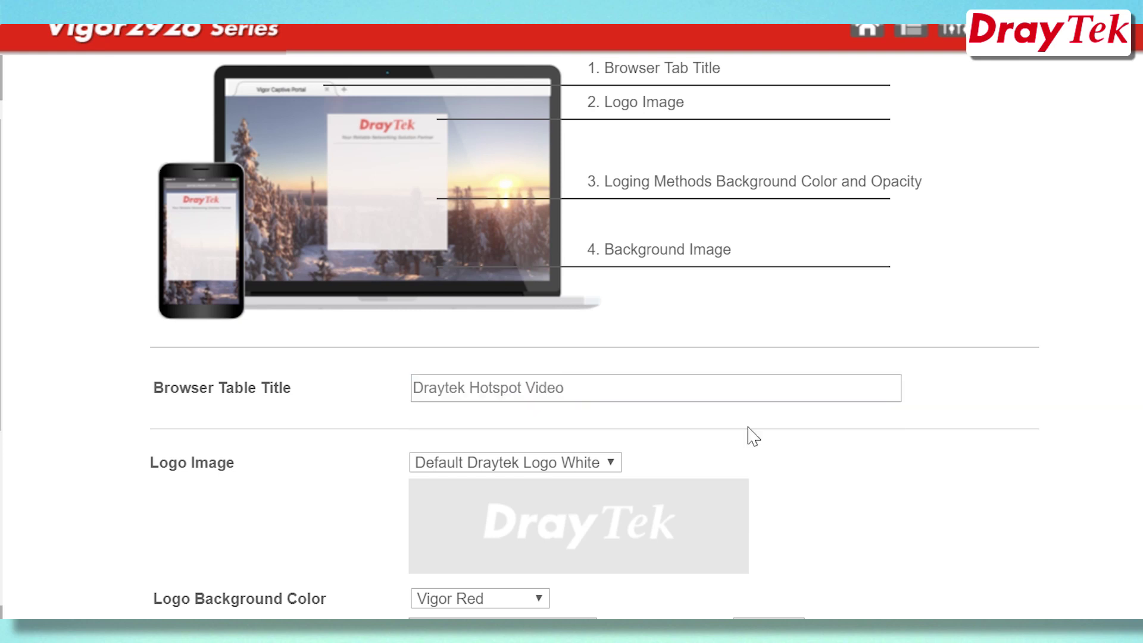
Switch Logo Image to HTML and paste the 'Welcome to Draytek Video' heading code
scroll(702, 459, "down", 2)
left_click(591, 351)
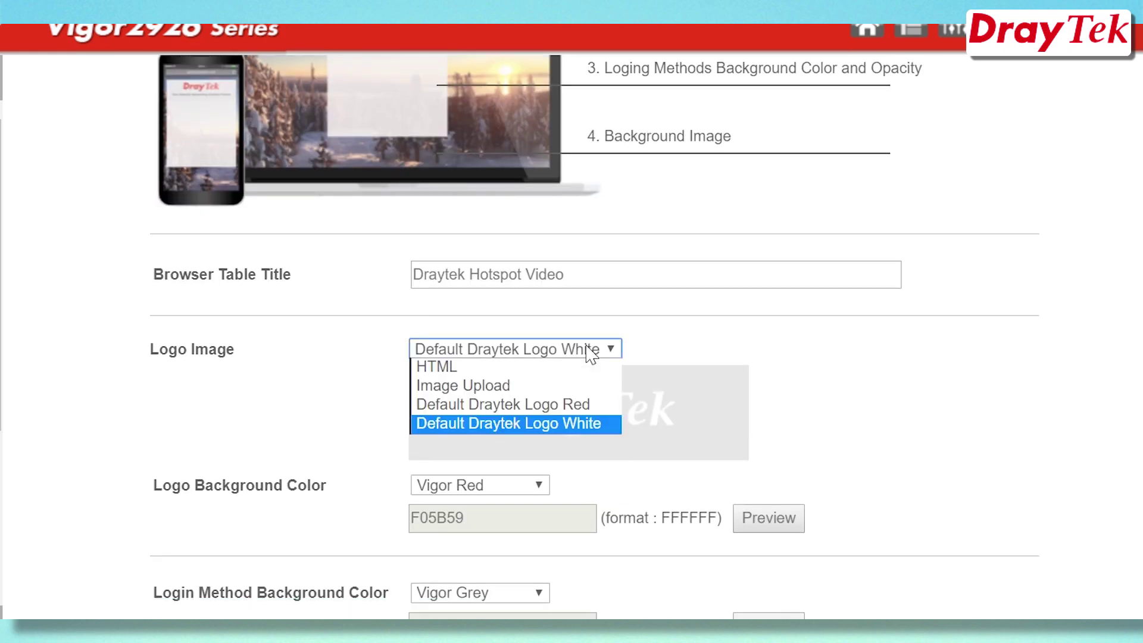
left_click(592, 367)
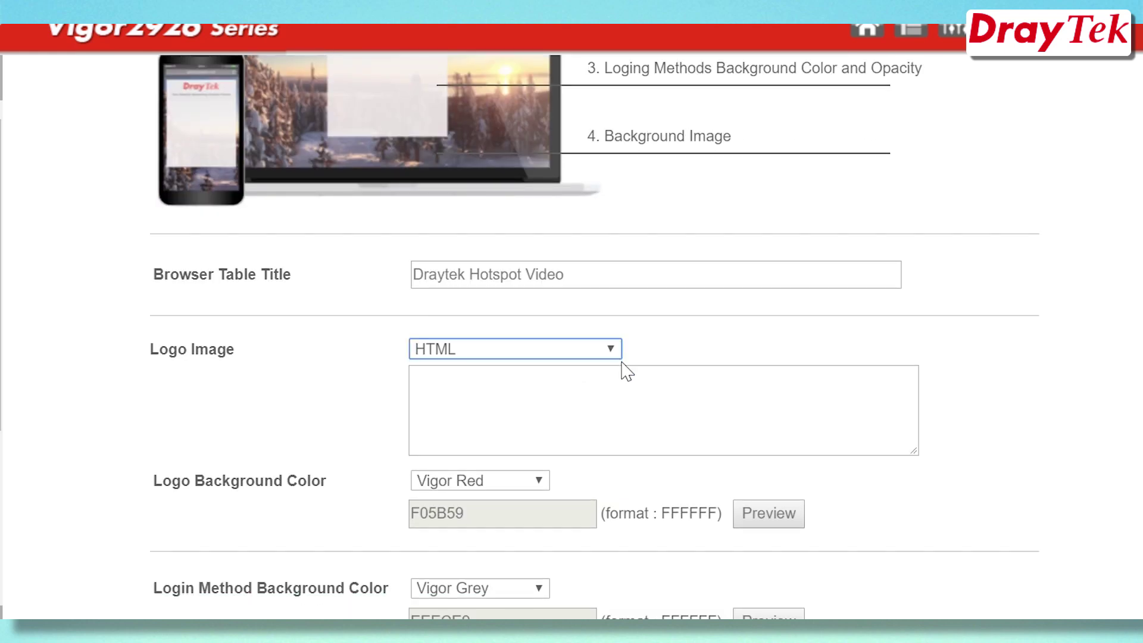
left_click(626, 370)
key("ctrl+v")
left_click(949, 459)
scroll(949, 460, "down", 1)
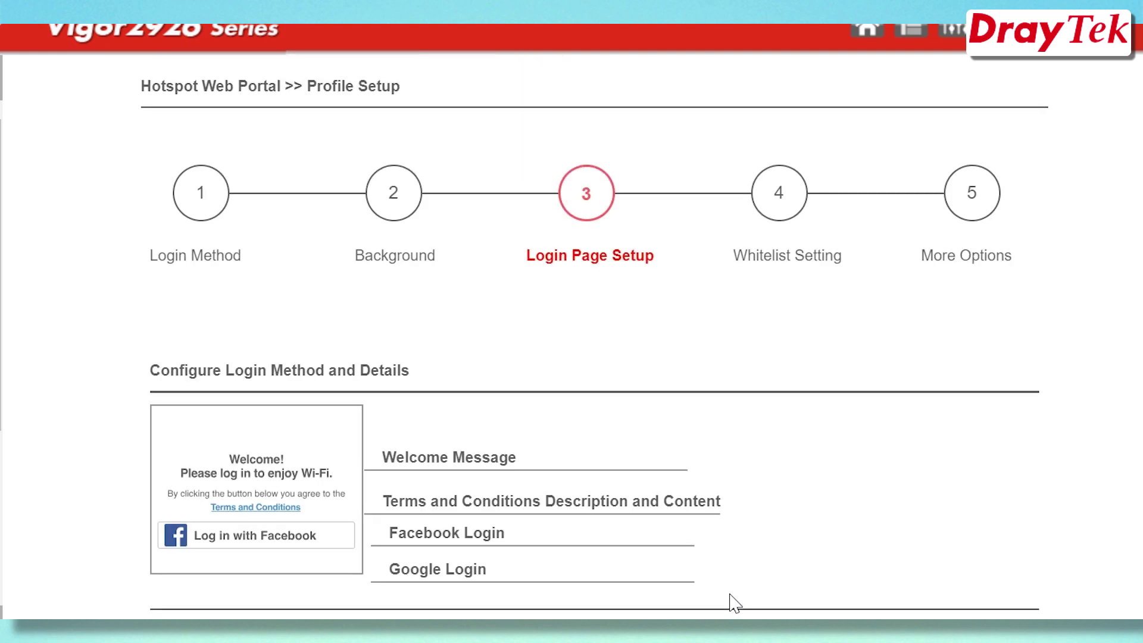
Scroll through the Login Page Setup step, leaving all default login texts unchanged
scroll(764, 536, "down", 2)
scroll(764, 536, "down", 2)
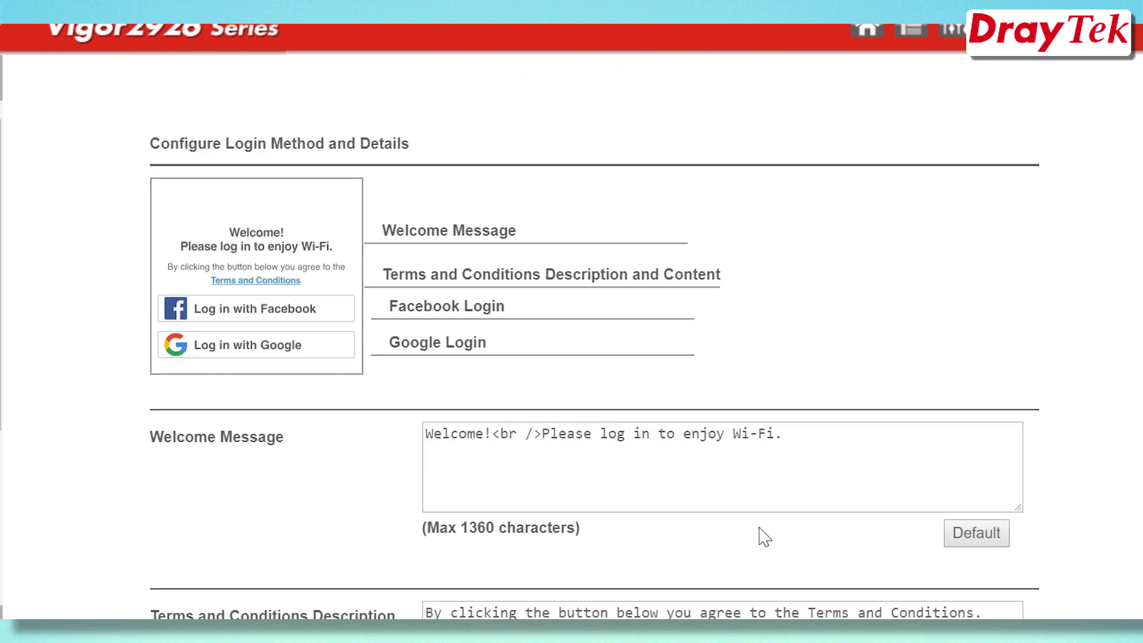
scroll(764, 529, "down", 2)
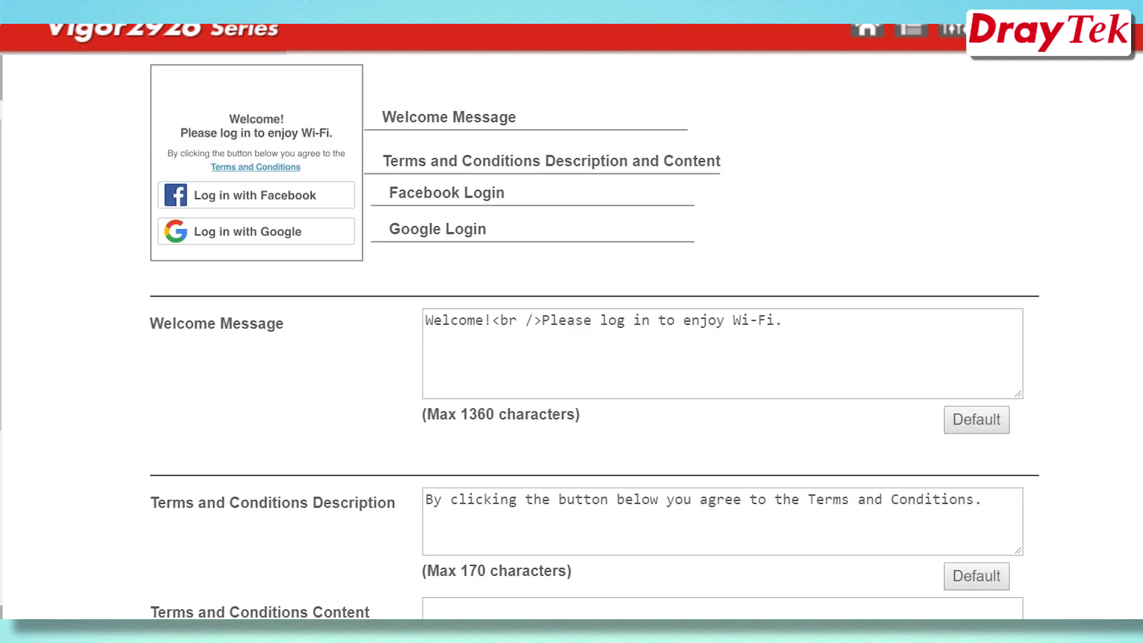
scroll(764, 536, "down", 6)
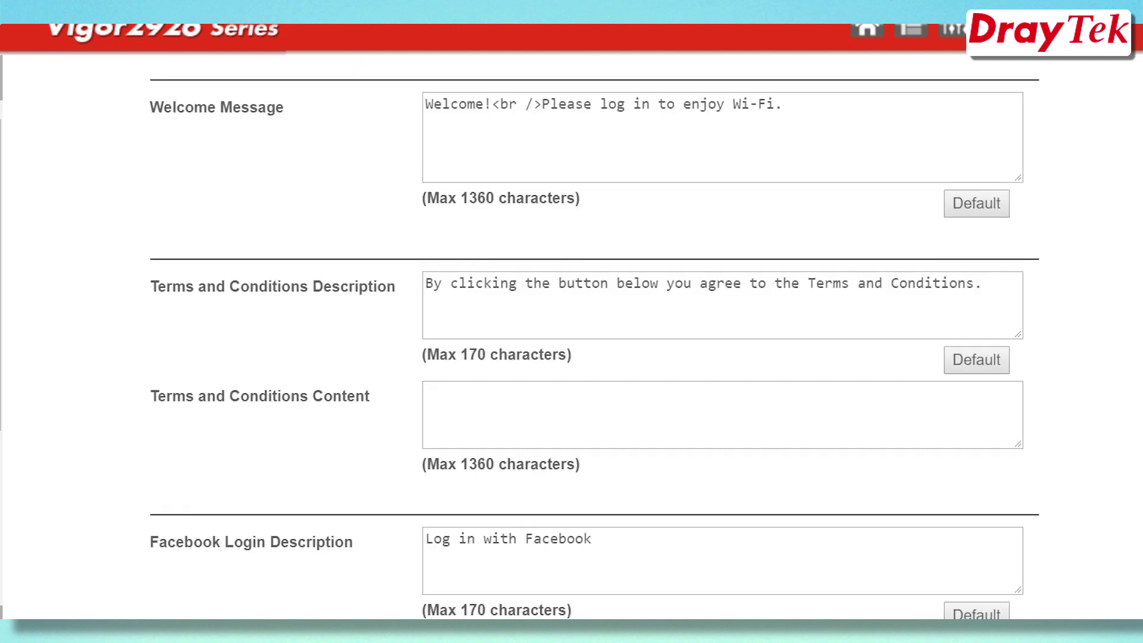
scroll(720, 565, "down", 2)
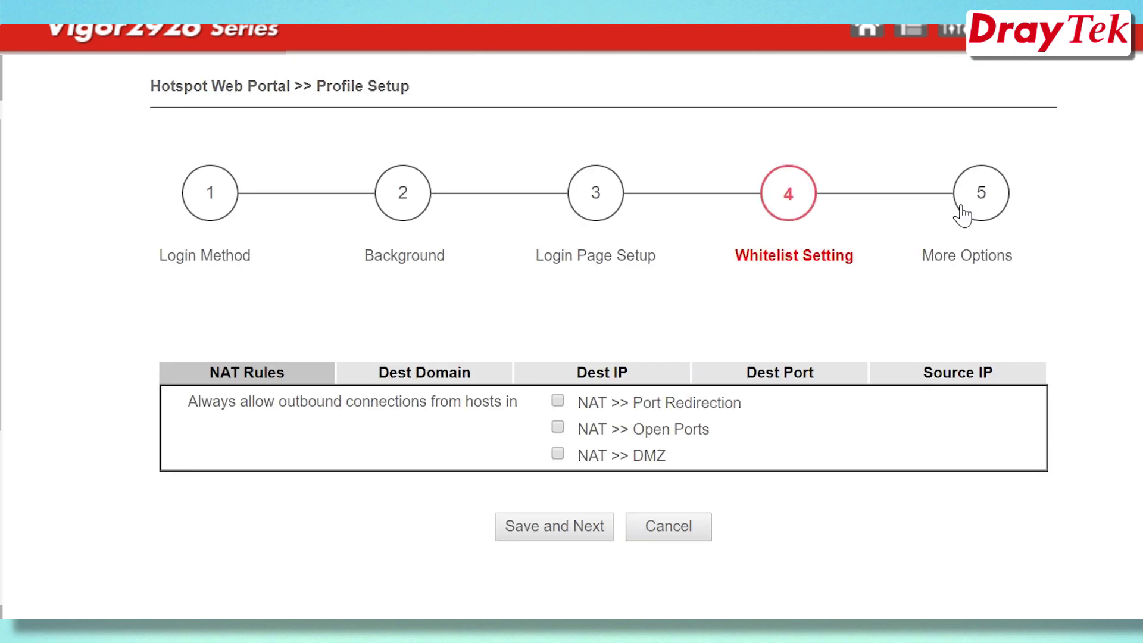
In More Options, tick LAN2, SSID1 (DrayTek) and SSID1 (DrayTek_5G), then save the profile
left_click(962, 208)
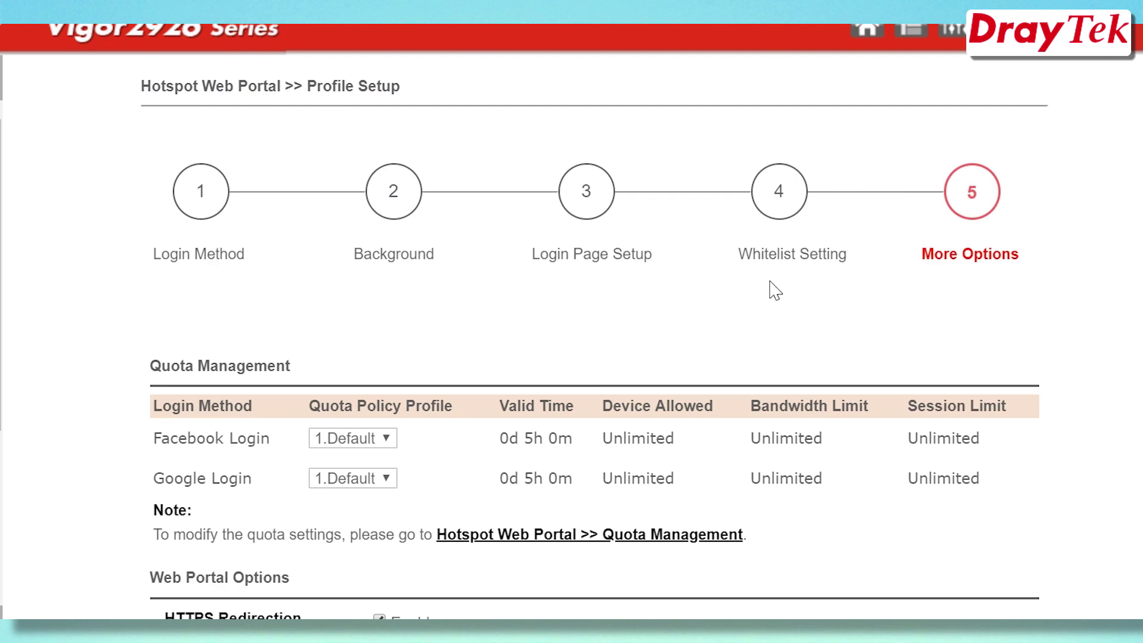
scroll(762, 298, "down", 4)
scroll(749, 302, "down", 6)
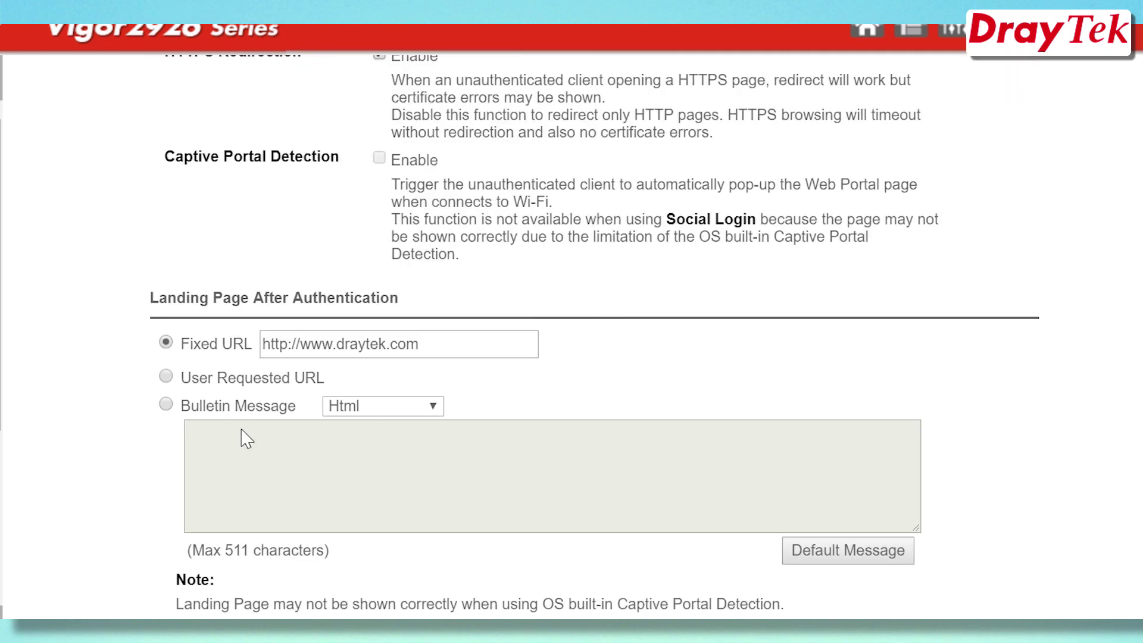
scroll(245, 434, "down", 4)
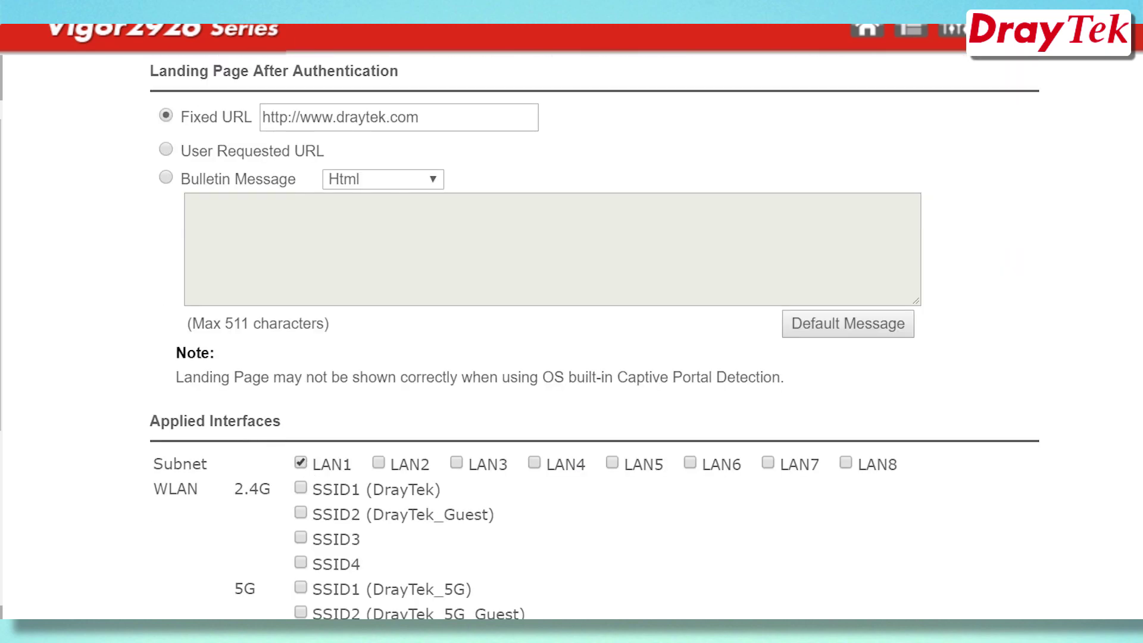
left_click(379, 463)
left_click(301, 490)
left_click(300, 587)
scroll(639, 565, "down", 2)
left_click(649, 615)
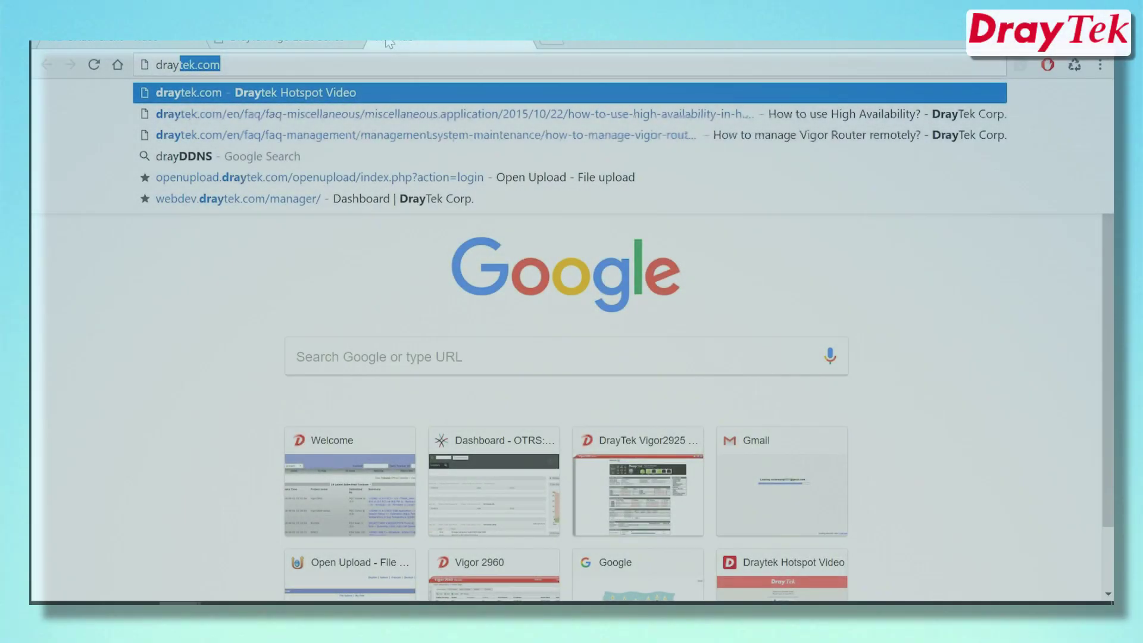
Browse to draytek.com to reach the Welcome to Draytek Video portal and choose Facebook login
type("tek.co")
key("Return")
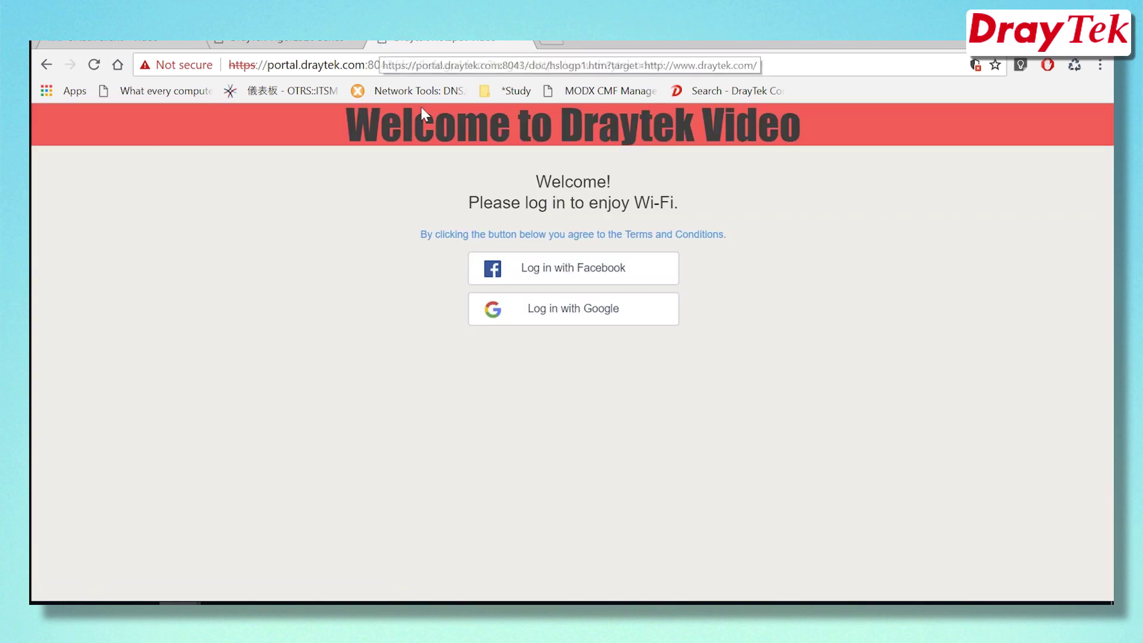
left_click(661, 276)
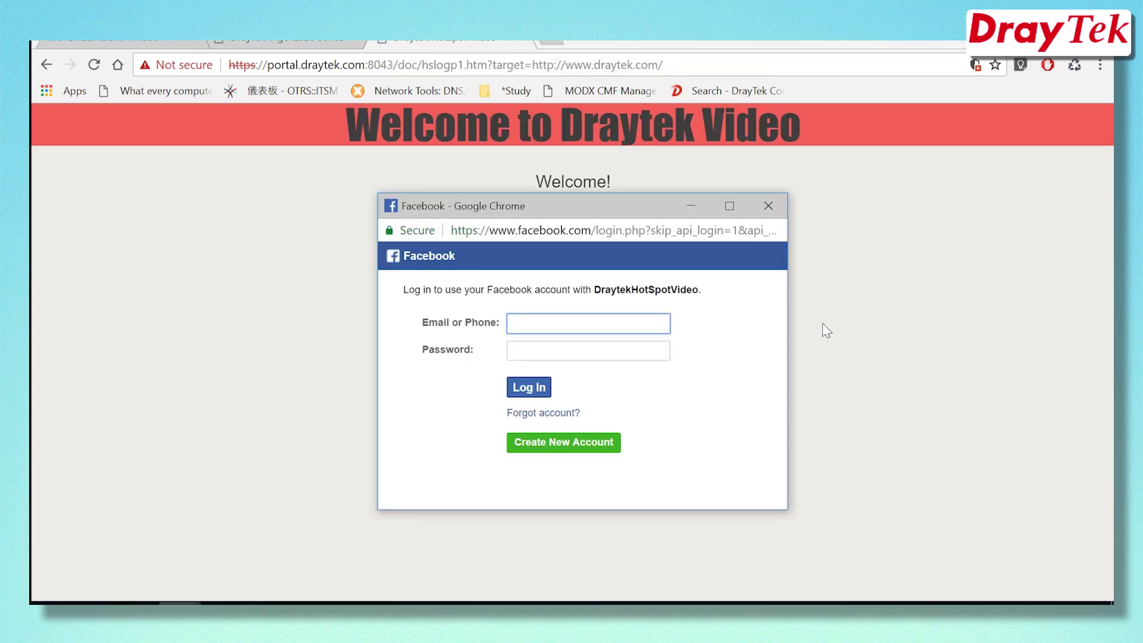
Fill in the saved Facebook e-mail address and enter the account password
type("v56")
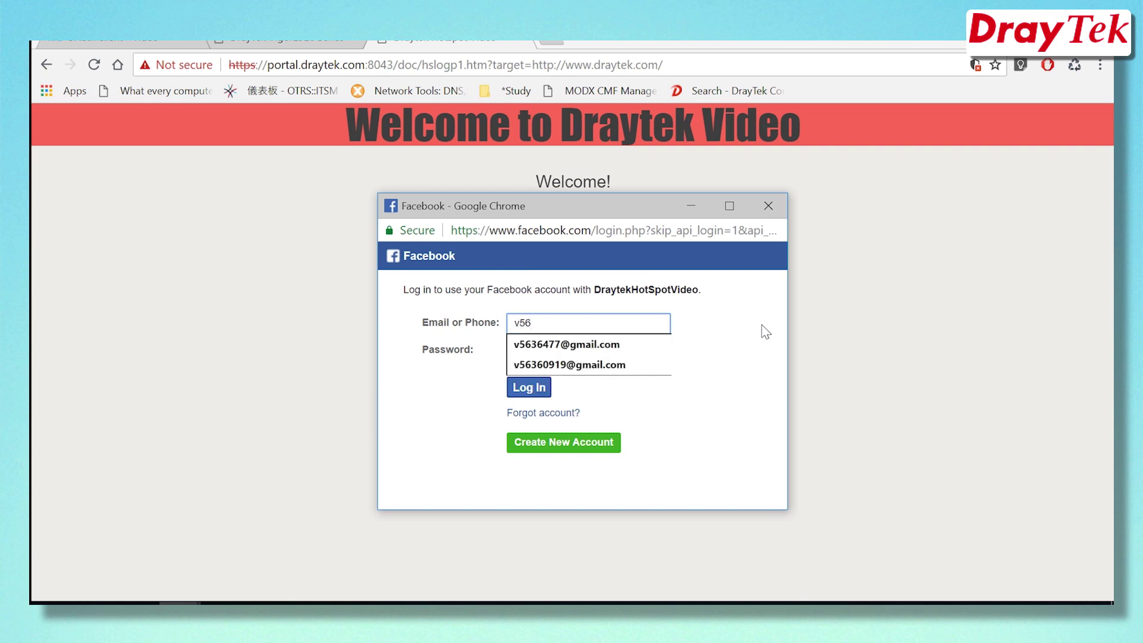
key("Down")
key("Return")
key("Tab")
type("p")
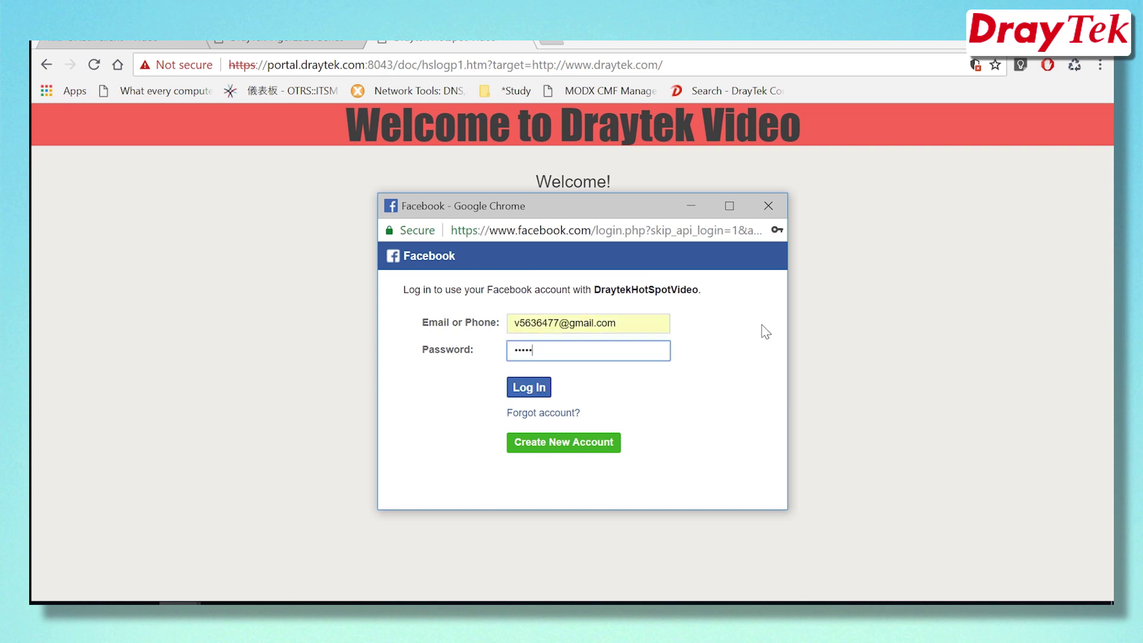